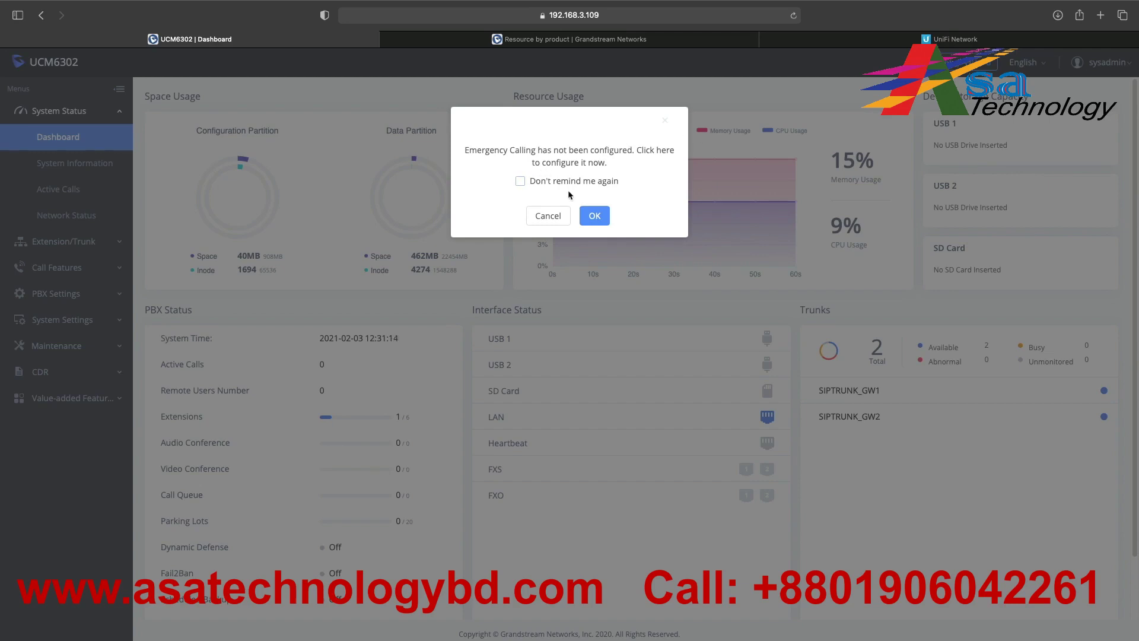
Dismiss the Emergency Calling reminder and open the list of extensions.
left_click(542, 216)
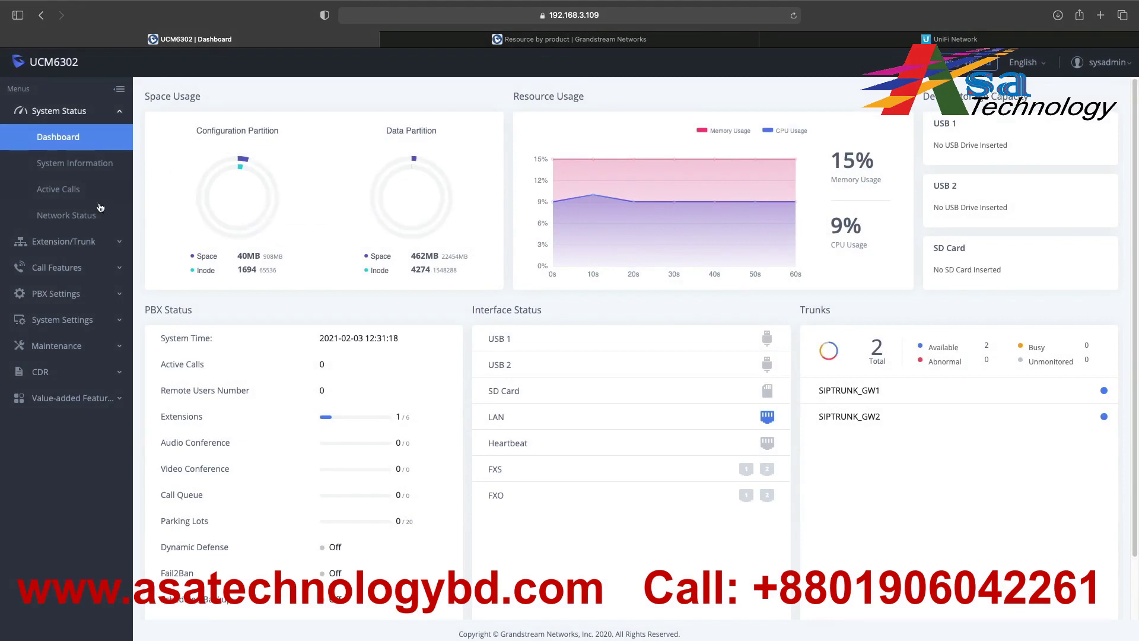
left_click(71, 243)
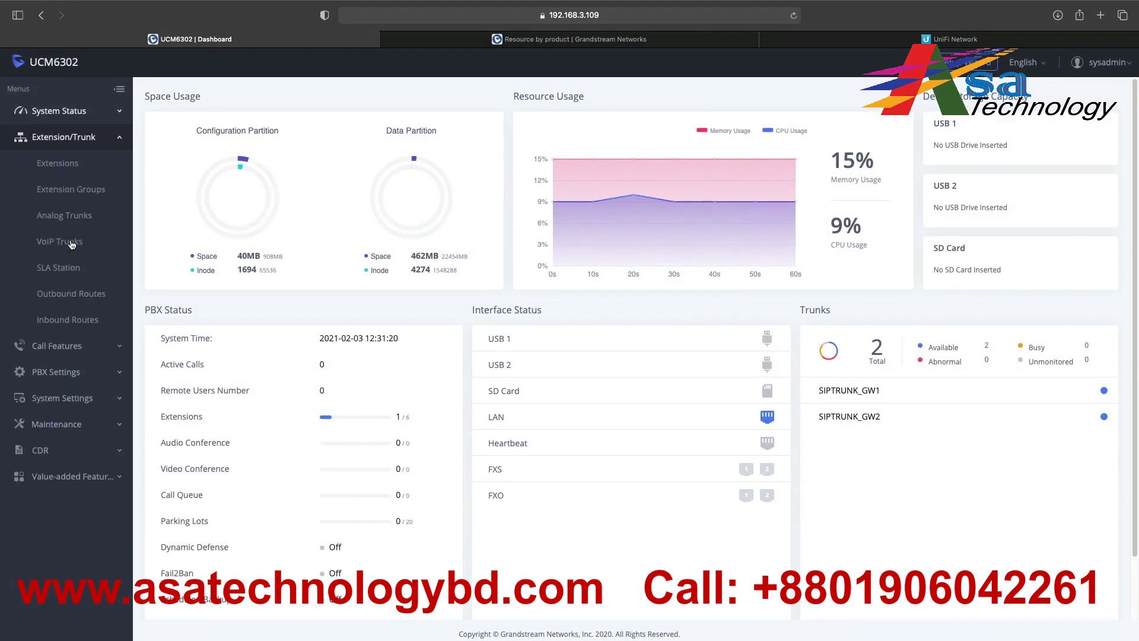
left_click(59, 166)
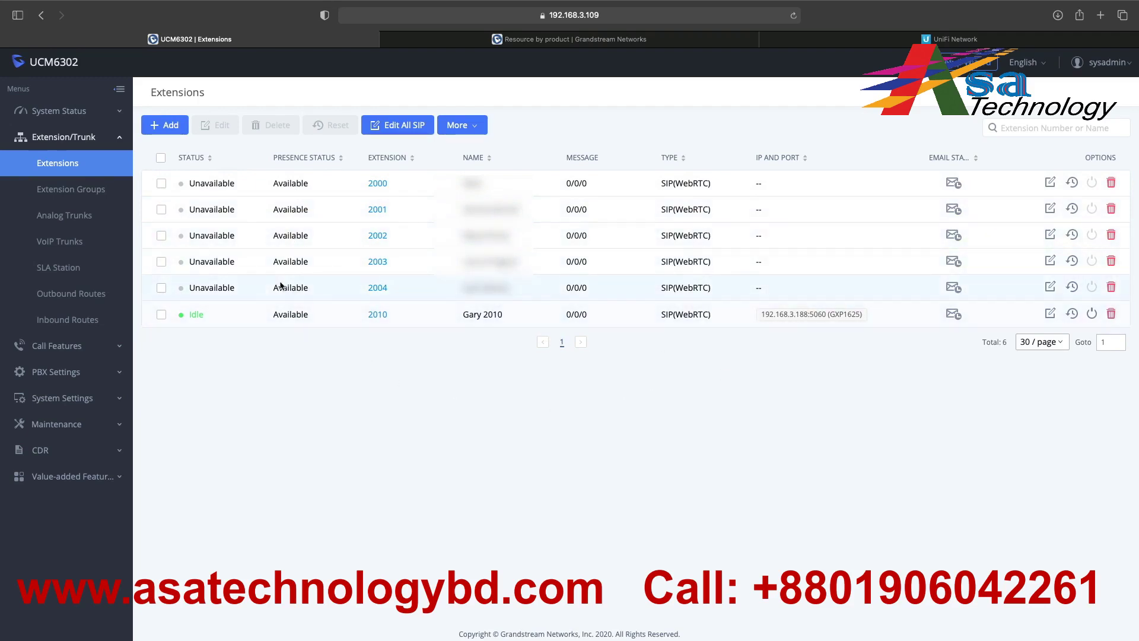
Start creating new SIP extensions with the Batch add method and set the number to create to 10.
left_click(163, 126)
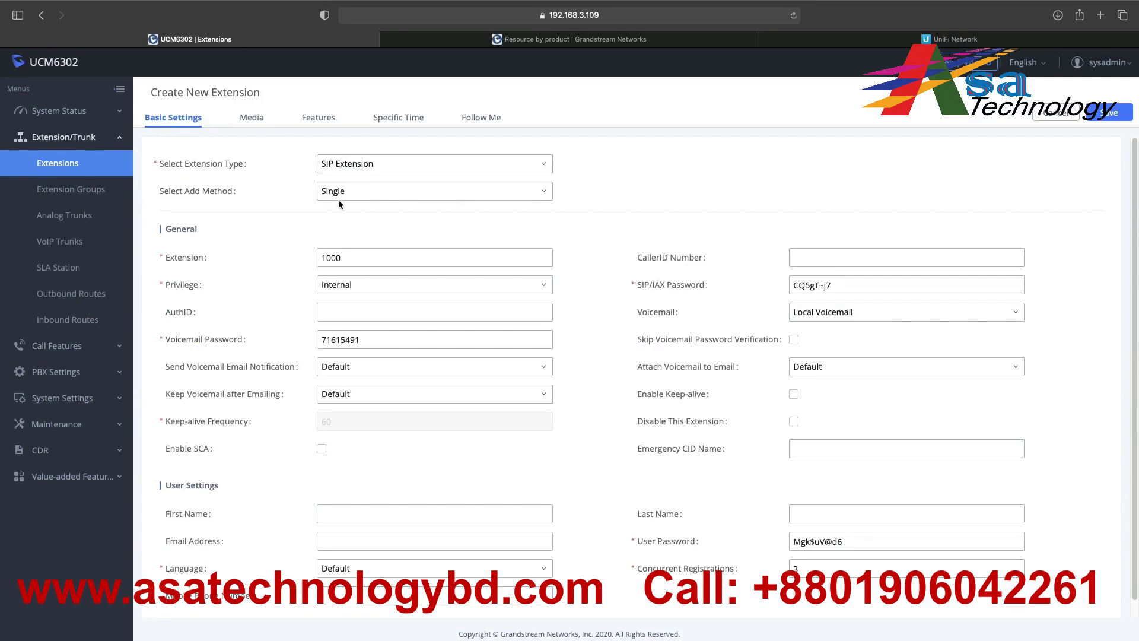
left_click(442, 193)
left_click(365, 236)
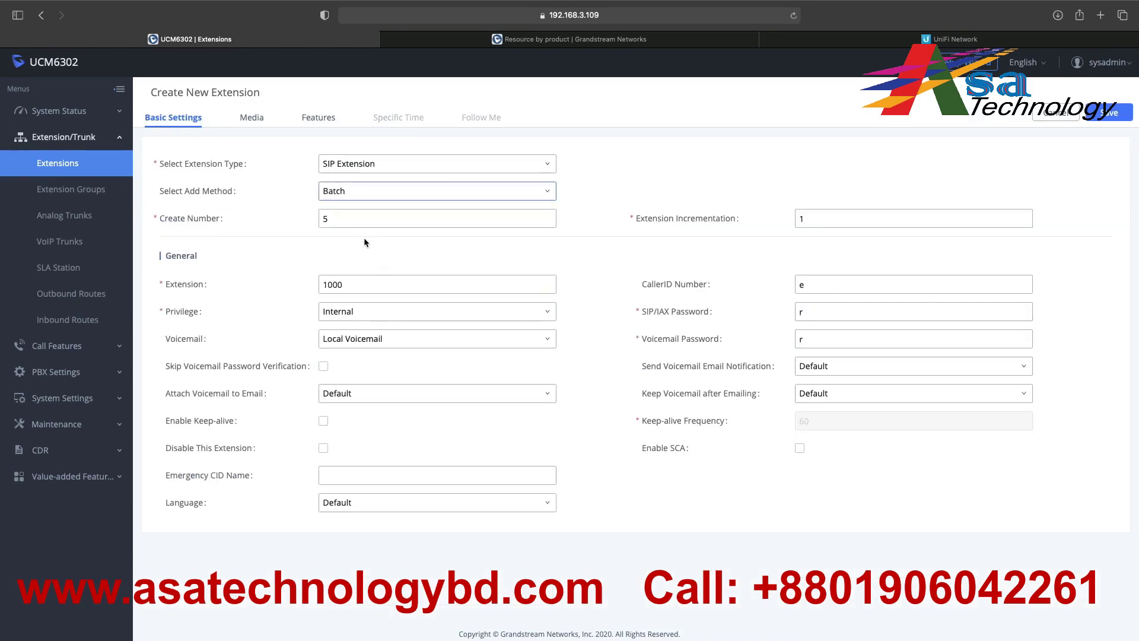
left_click(355, 218)
key("BackSpace")
type("10")
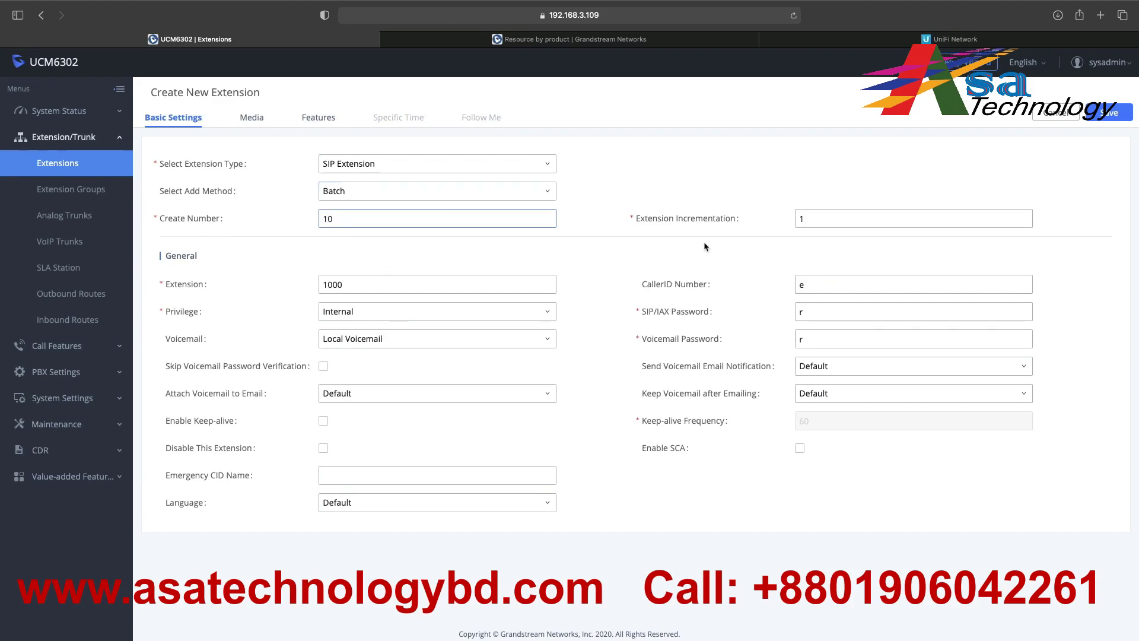
left_click(816, 221)
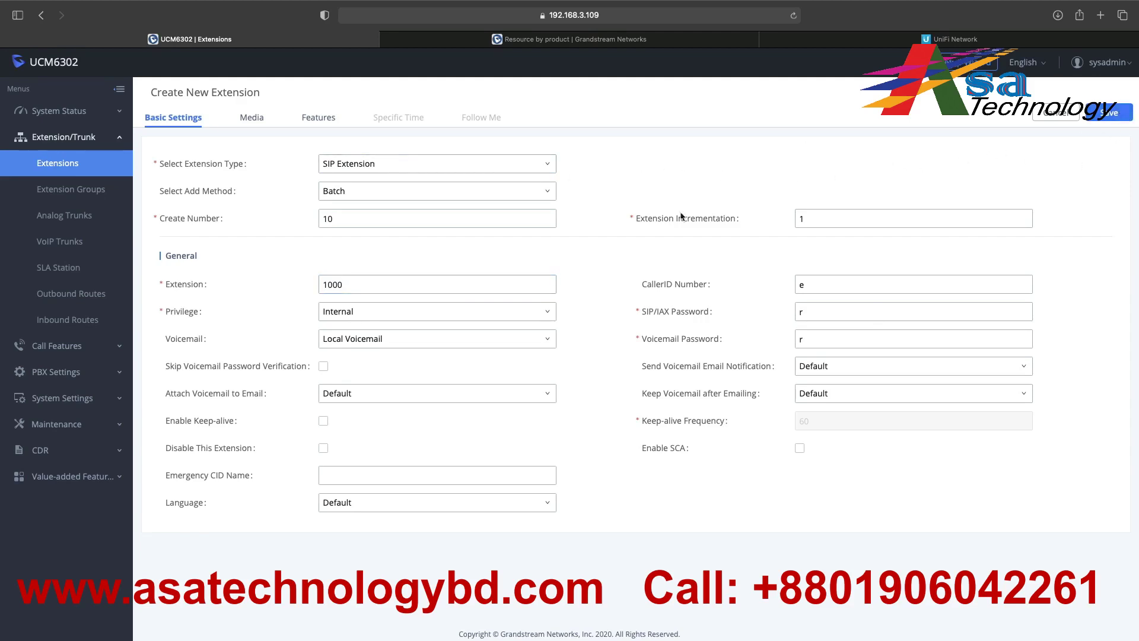
Try the International and Local privilege levels for the new extension batch, returning the privilege to Internal.
left_click(462, 313)
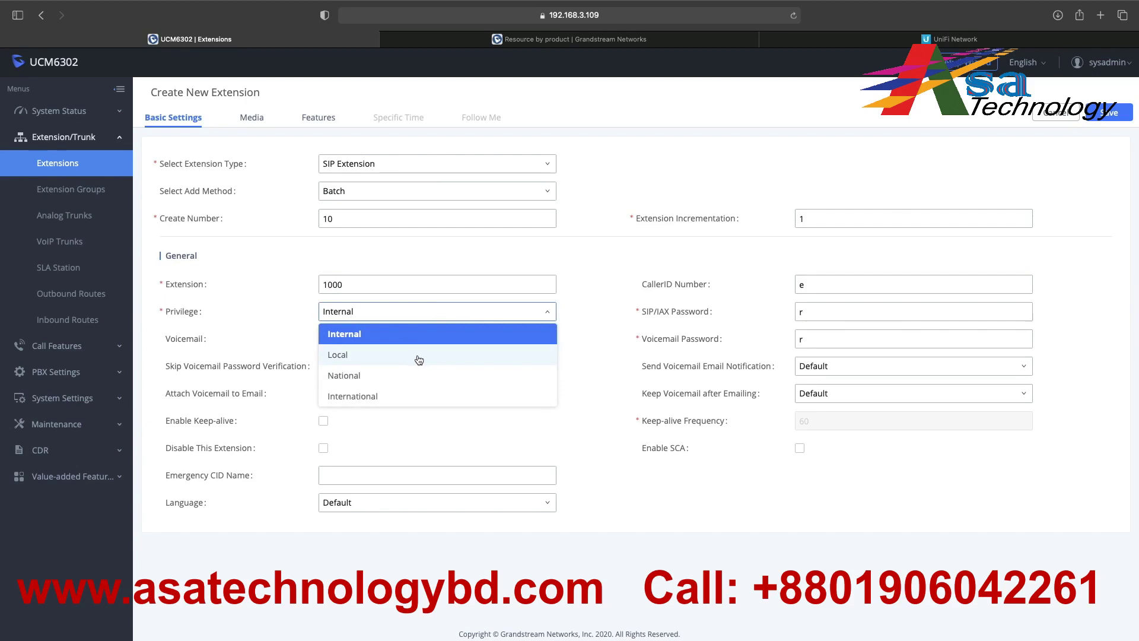
left_click(384, 335)
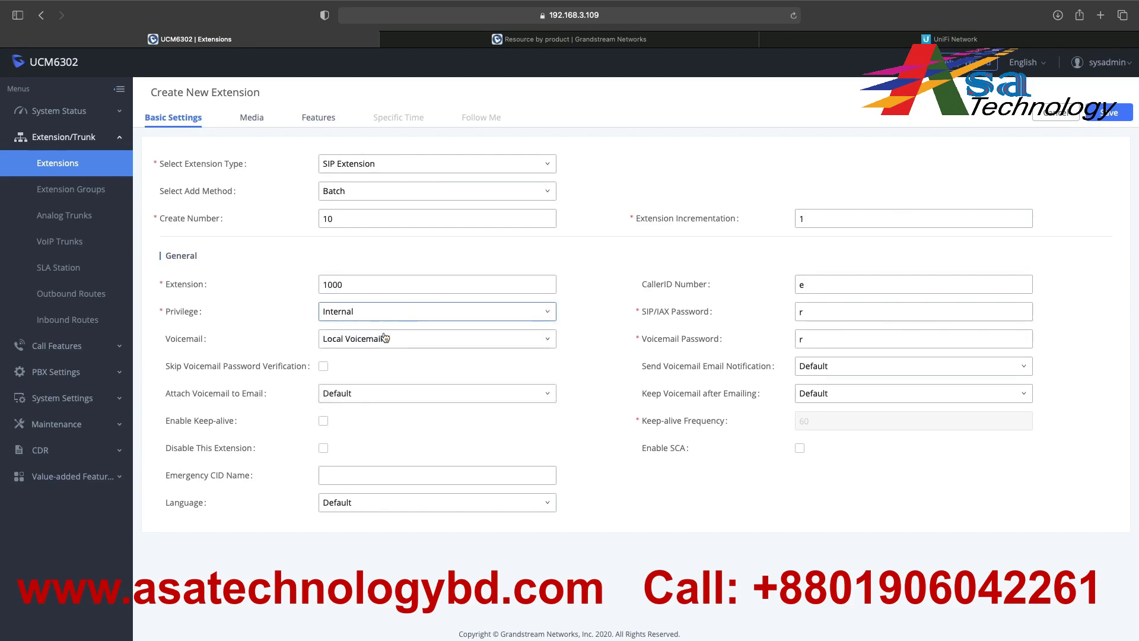
left_click(394, 311)
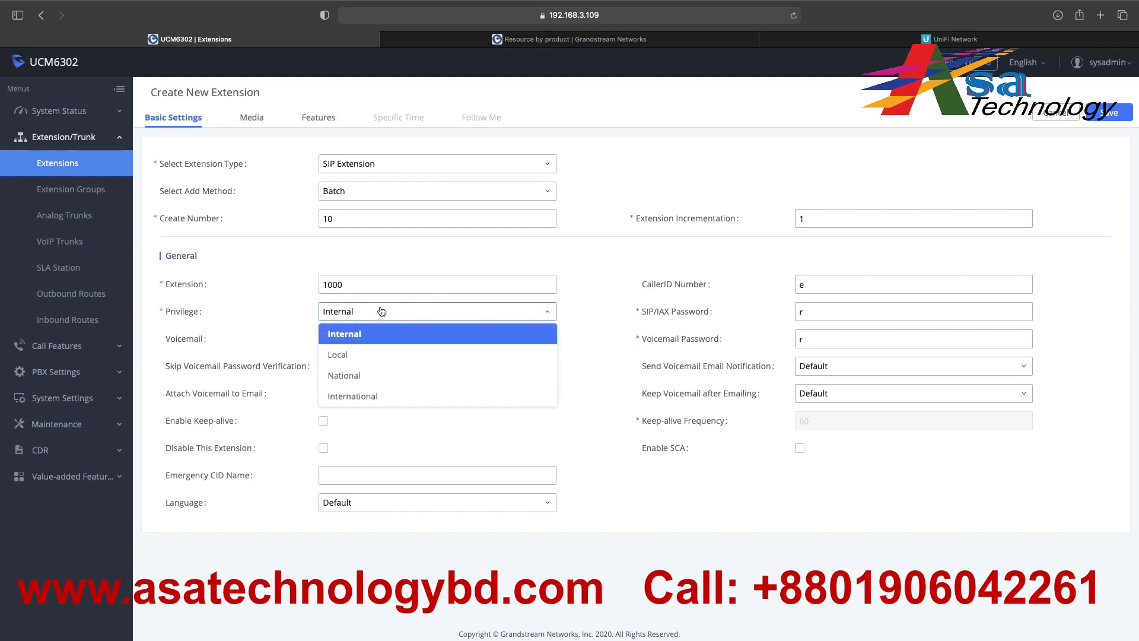
left_click(363, 397)
left_click(432, 315)
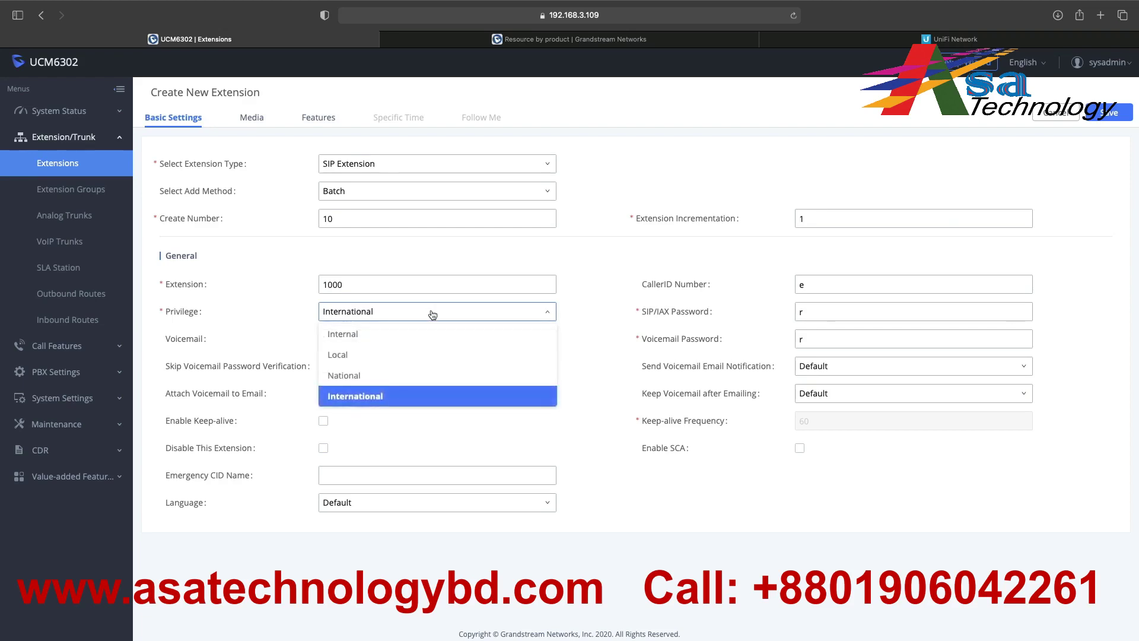
left_click(351, 336)
left_click(440, 316)
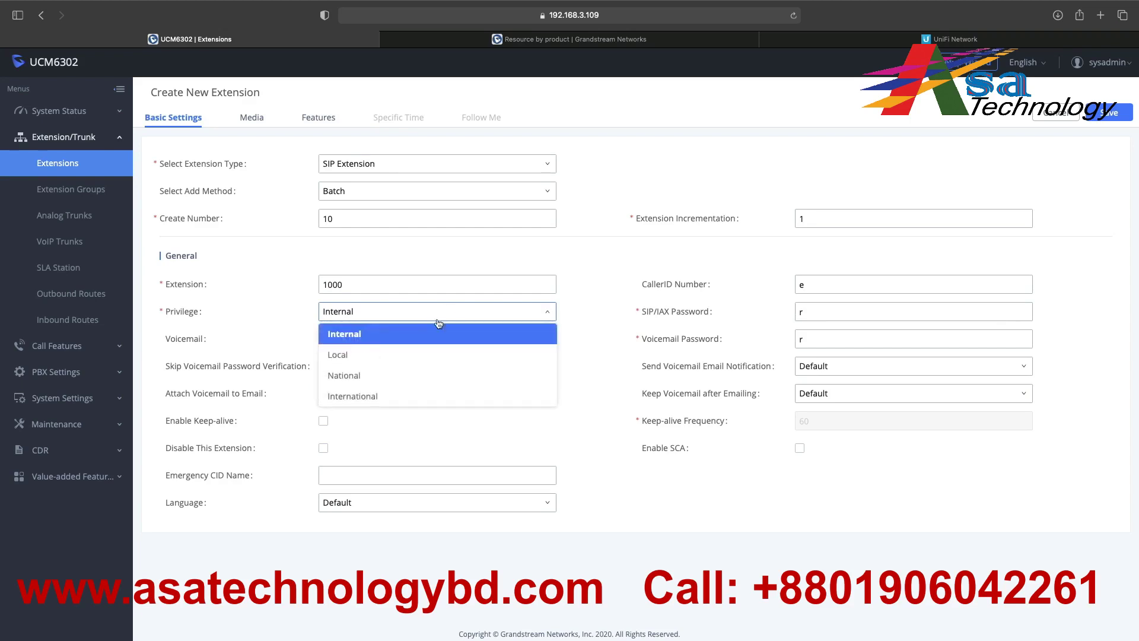
left_click(354, 356)
left_click(390, 316)
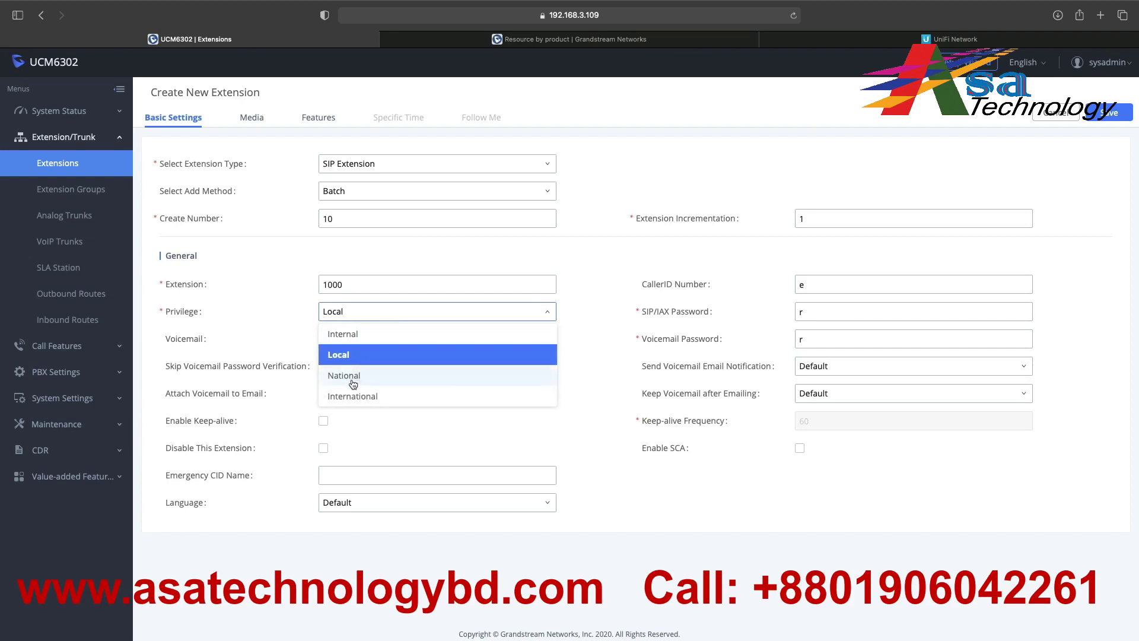
left_click(338, 336)
Try the Local, National and International privilege levels in turn for the extension batch.
left_click(455, 311)
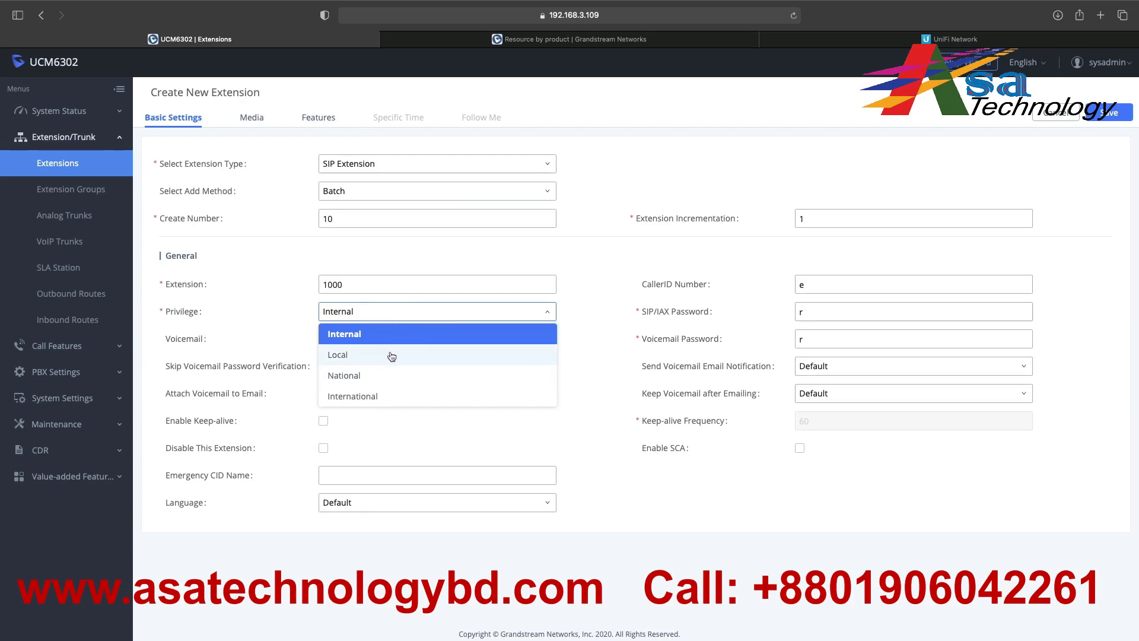
left_click(337, 359)
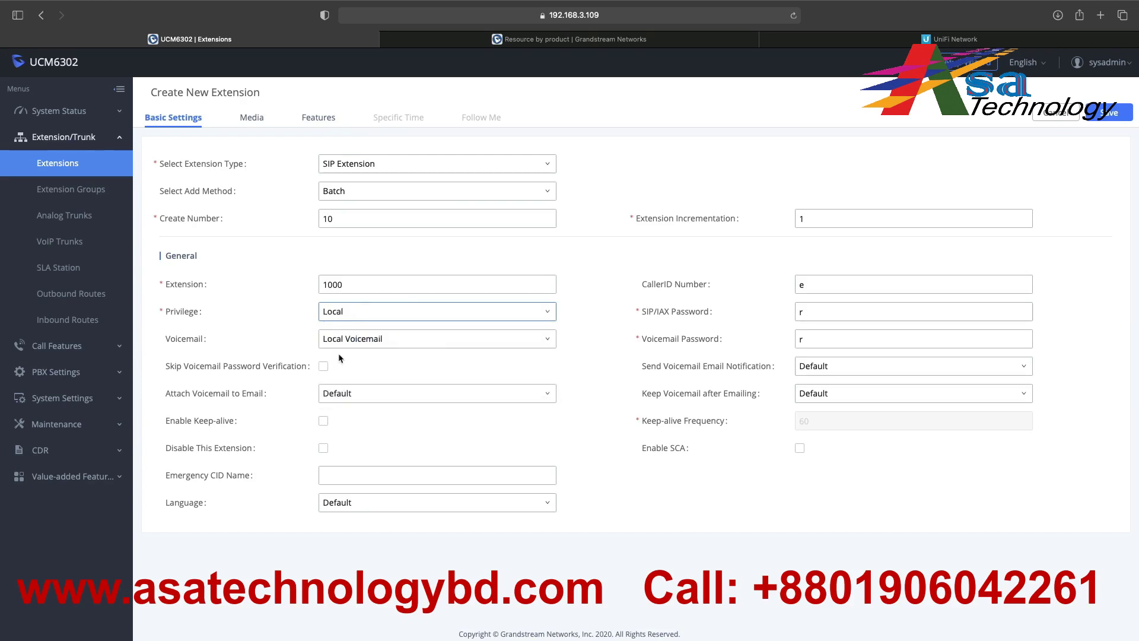
left_click(446, 315)
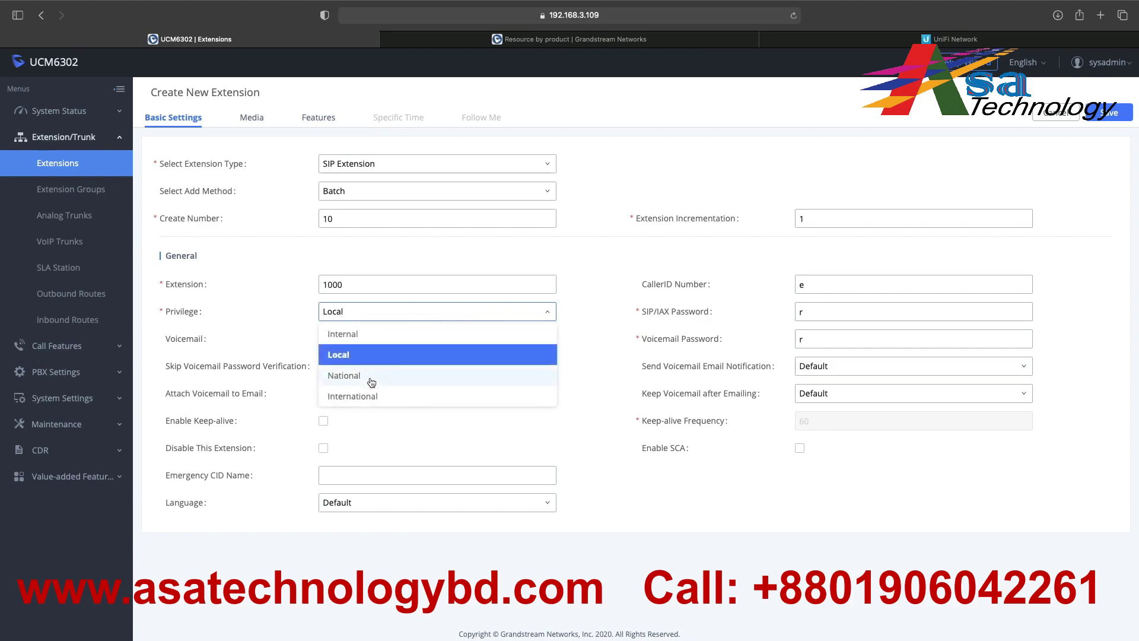
left_click(352, 380)
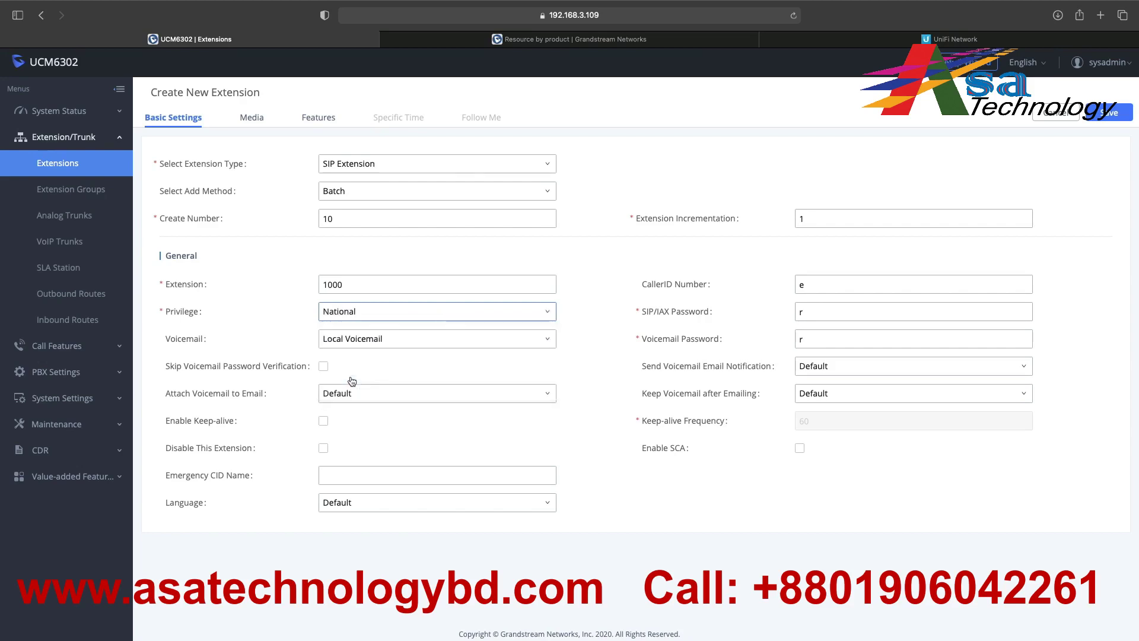
left_click(468, 312)
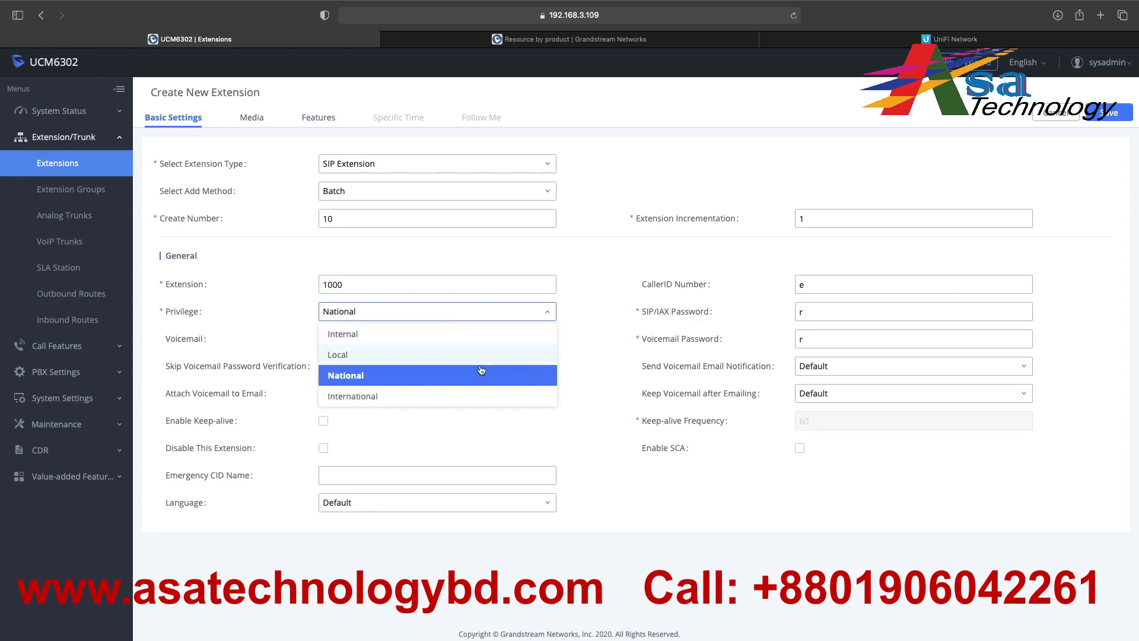
left_click(440, 396)
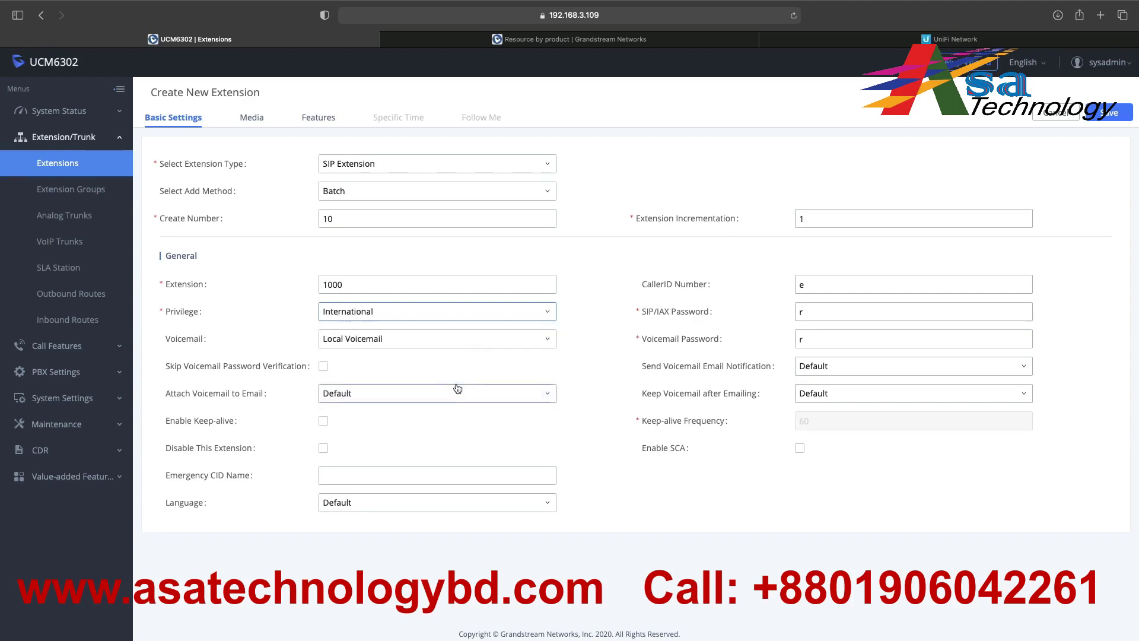
Set the batch's privilege to National, then save and confirm creating extensions 1000 to 1009.
left_click(491, 313)
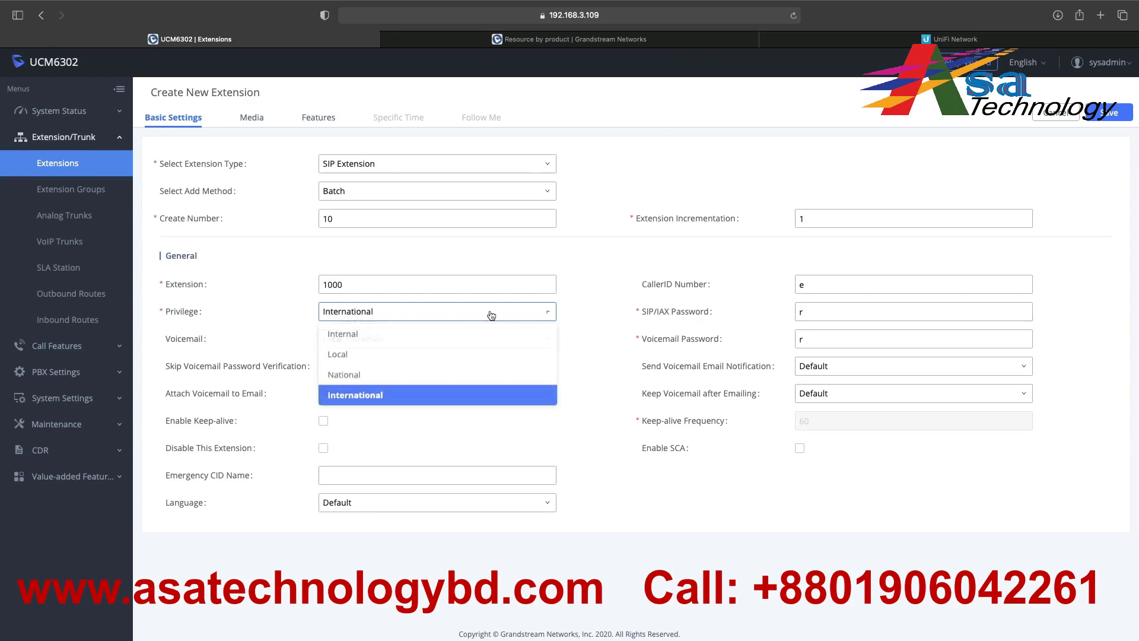
left_click(348, 374)
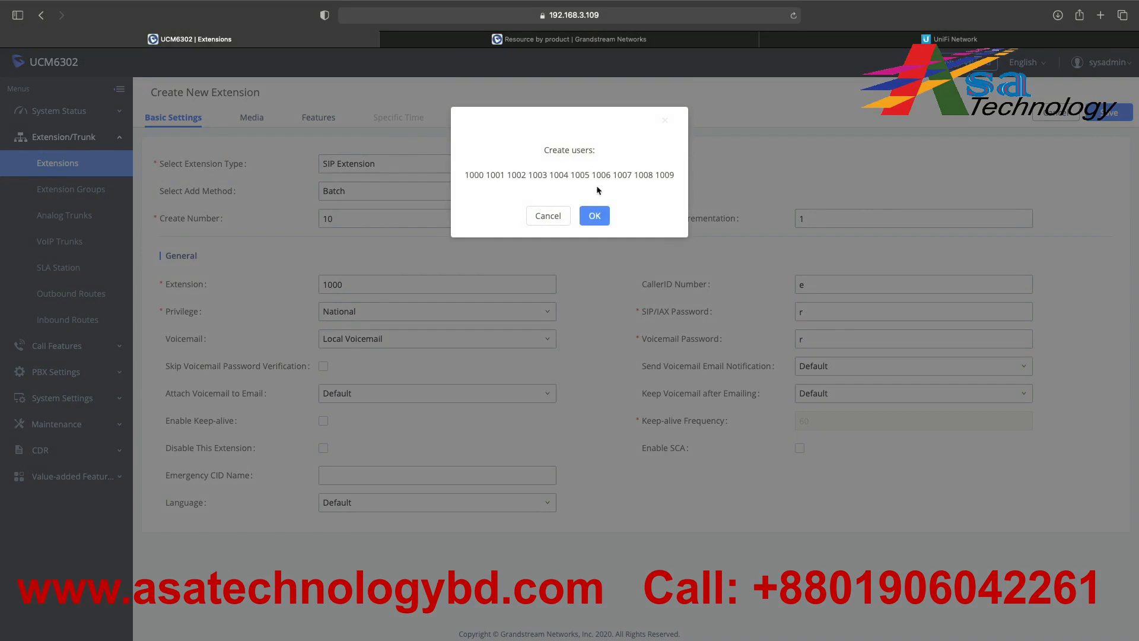
left_click(595, 217)
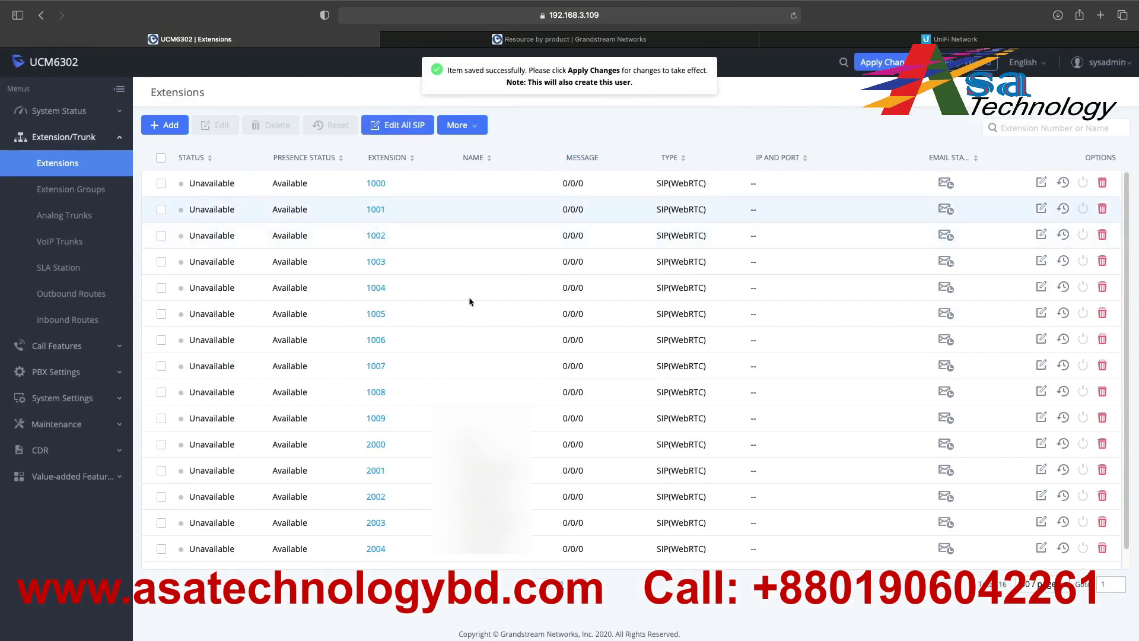
left_click_drag(420, 190, 486, 180)
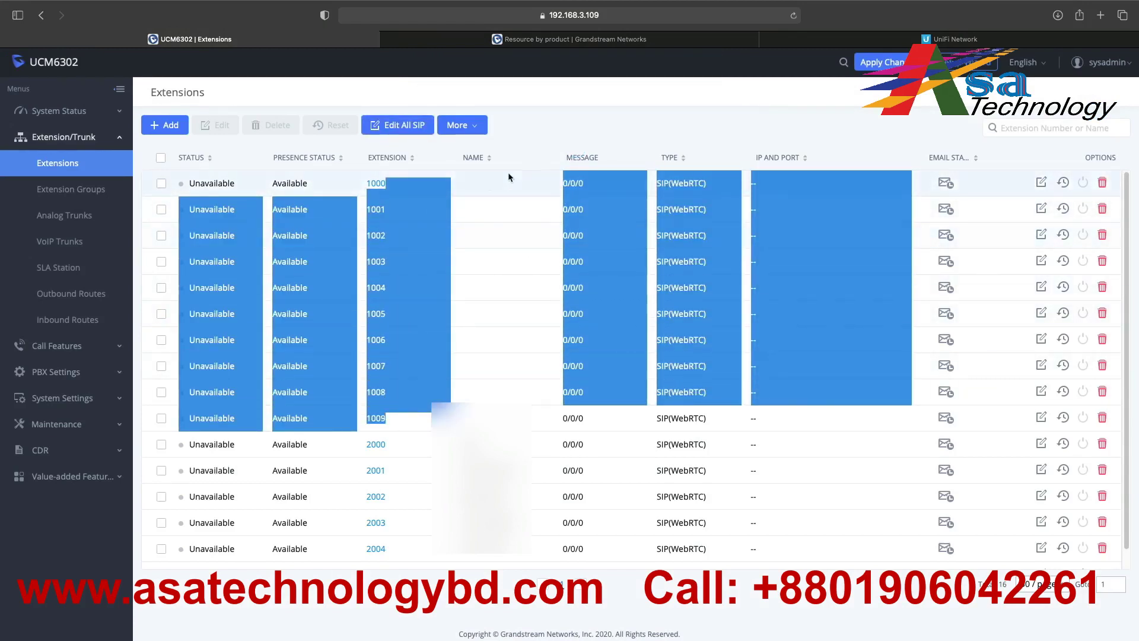
left_click(574, 100)
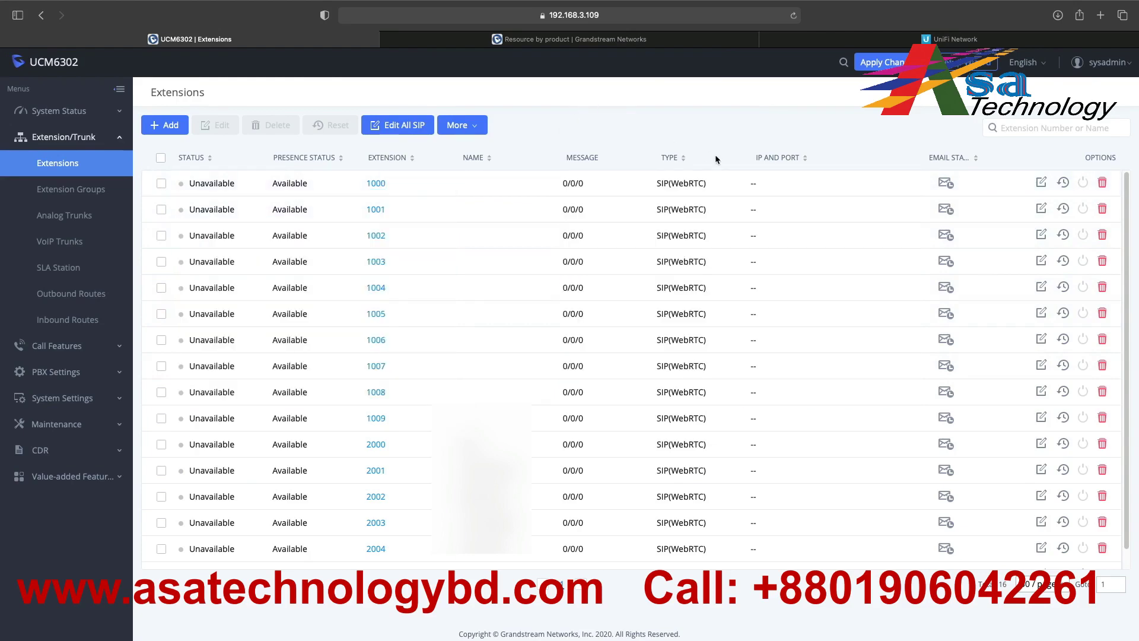
Open extension 1000 for editing and try the Local privilege, returning it to National.
left_click(1041, 184)
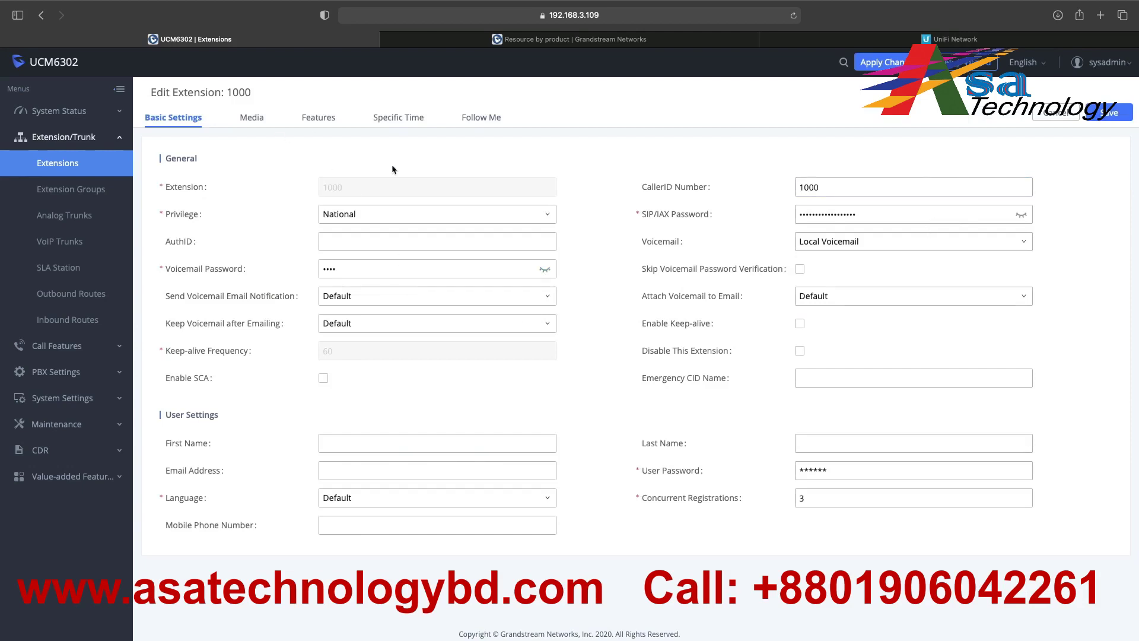
left_click(407, 213)
left_click(351, 259)
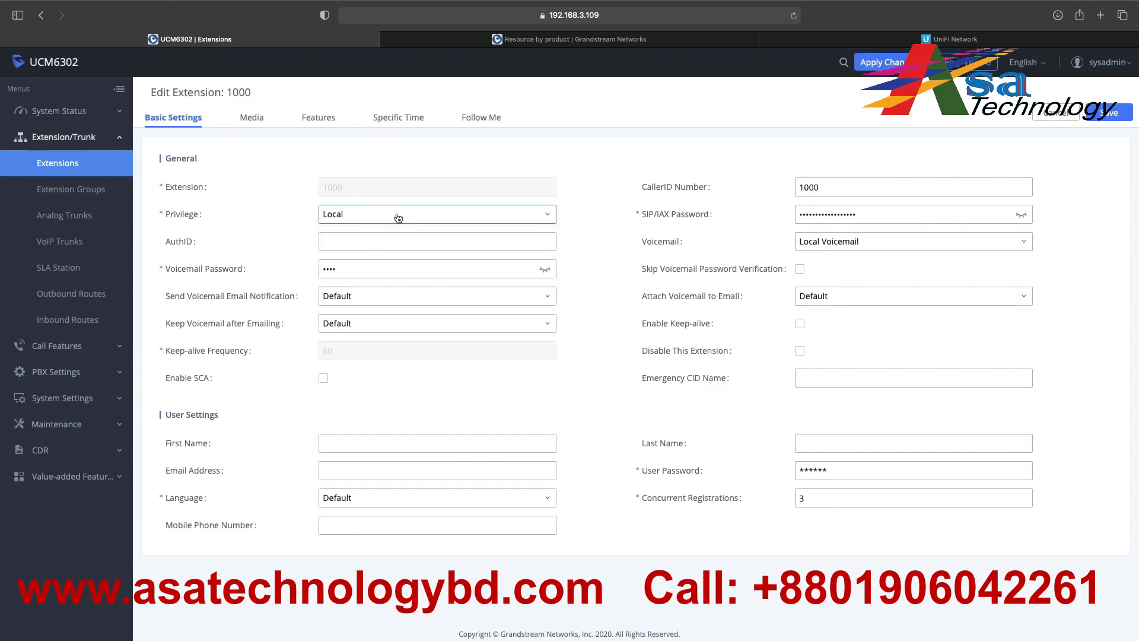
left_click(396, 214)
left_click(338, 277)
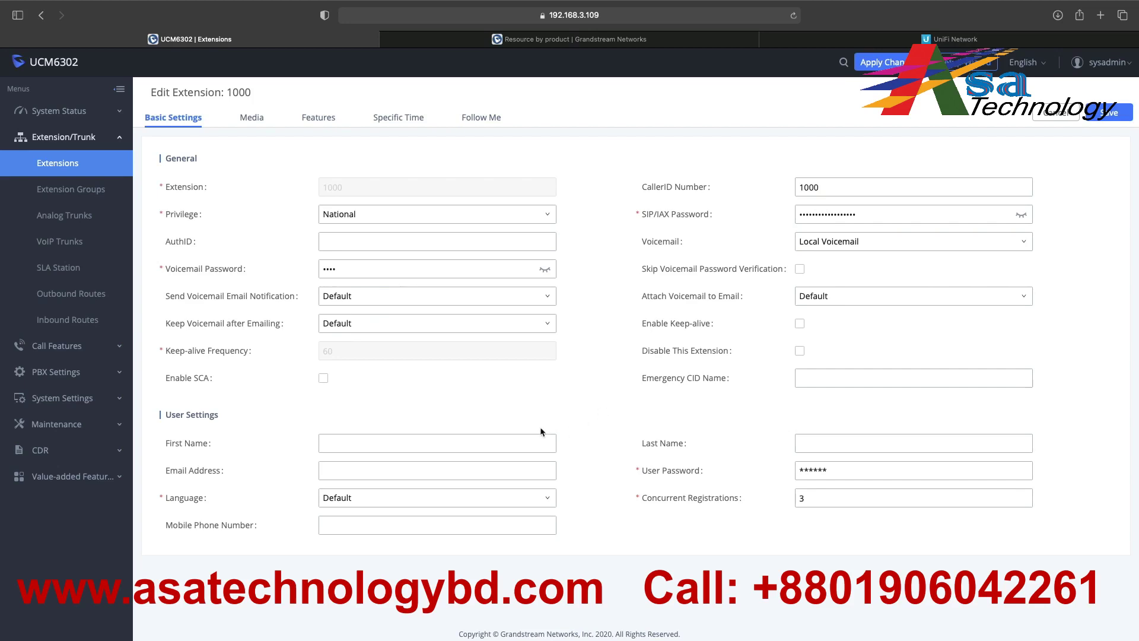
Look over extension 1000's name fields and Follow Me settings, then close the editor without saving.
left_click(413, 441)
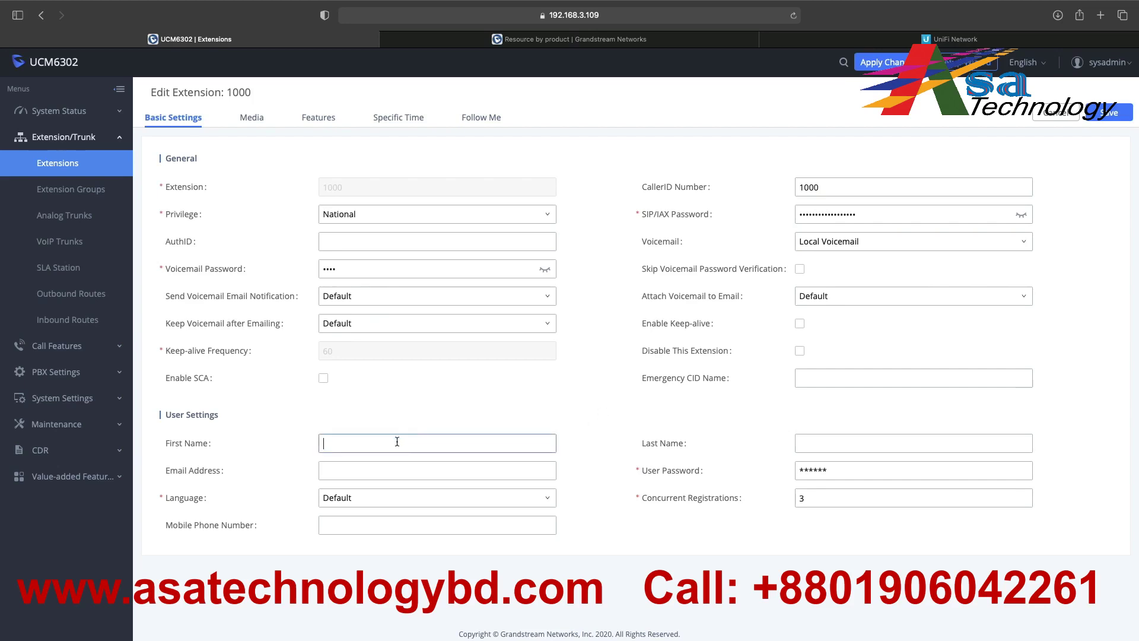
left_click(813, 439)
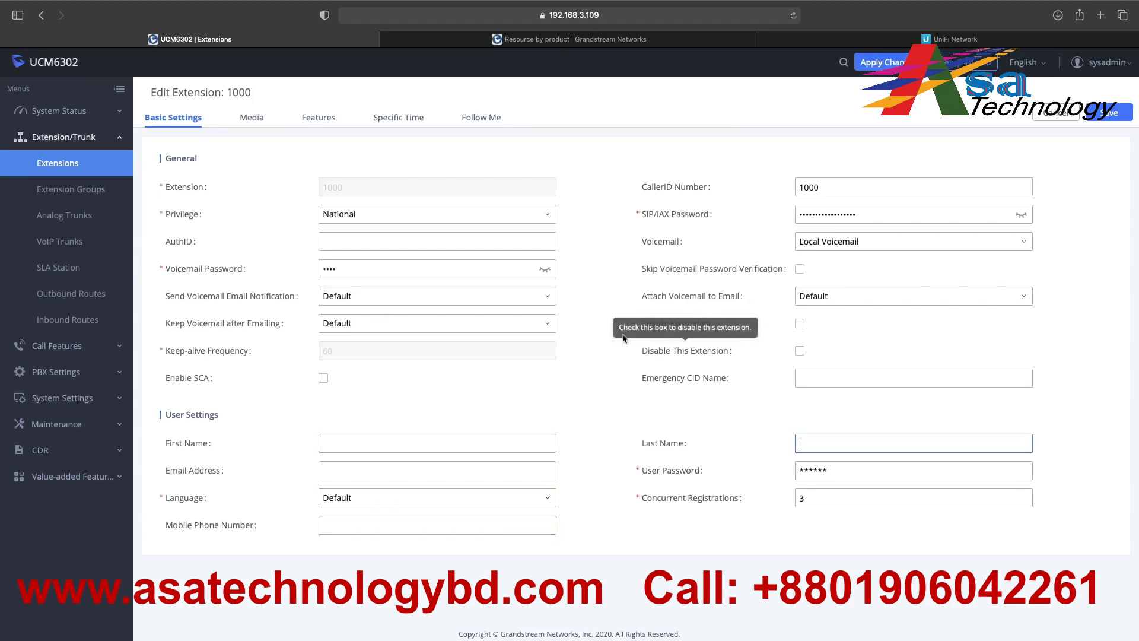
left_click(483, 119)
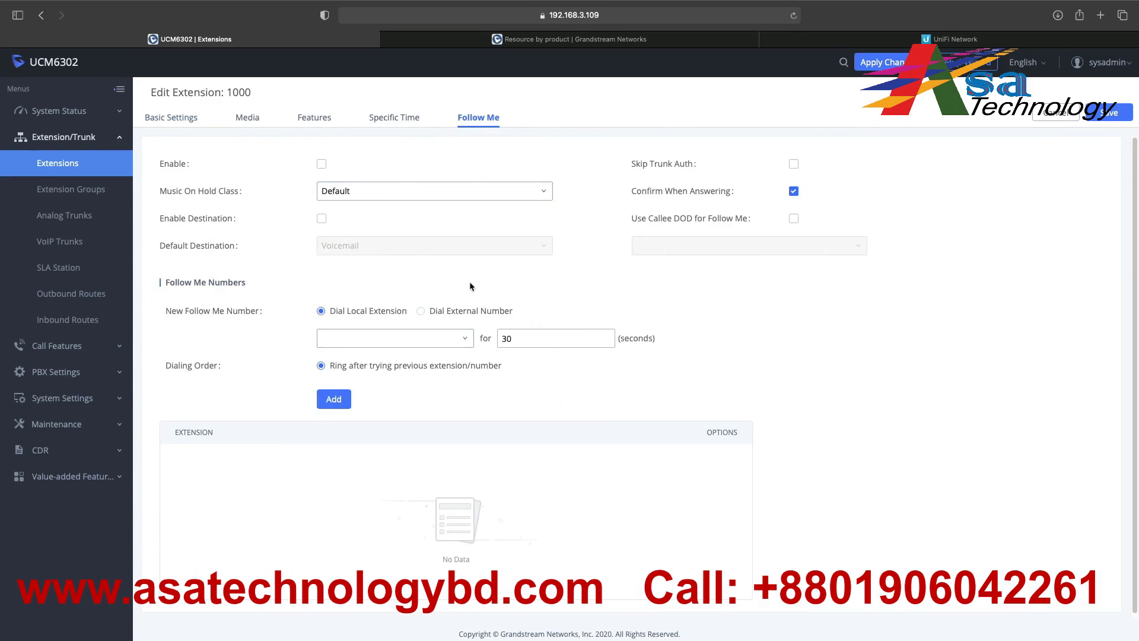
left_click(170, 118)
left_click(1051, 113)
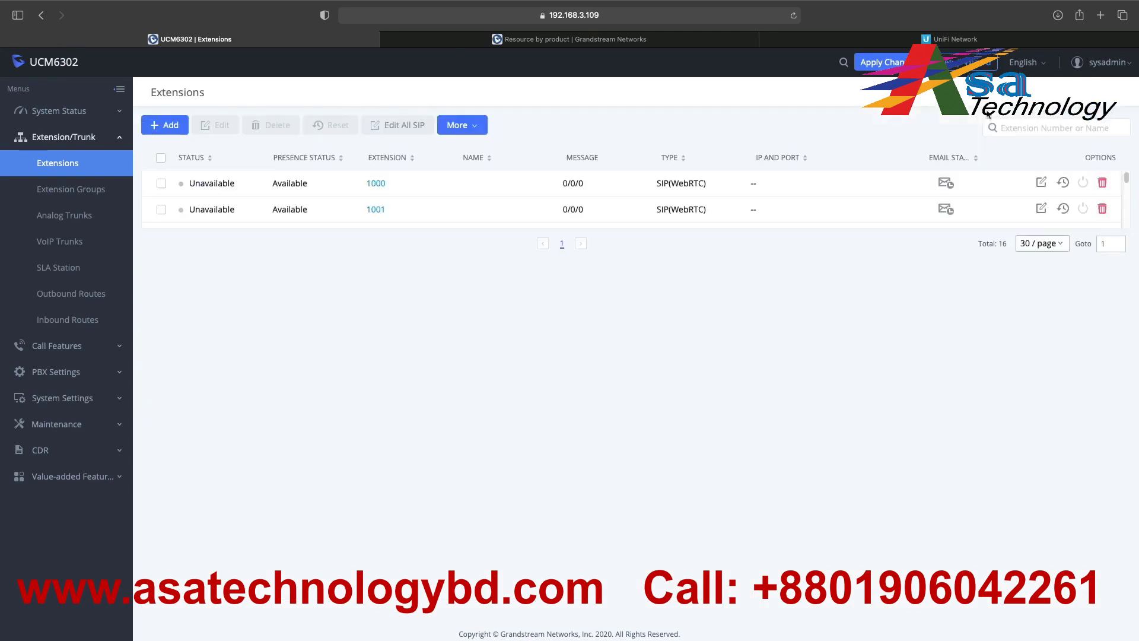
Open the existing inbound route of SIPTRUNK_GW1 for editing and examine the help for its dialing pattern.
left_click(64, 316)
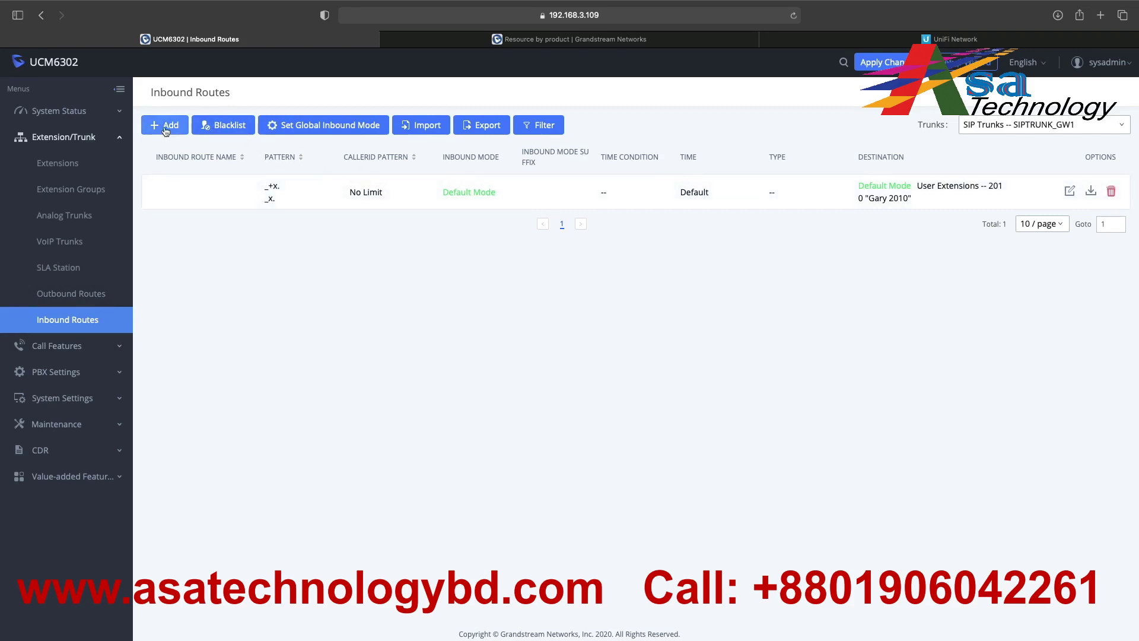
left_click(1071, 193)
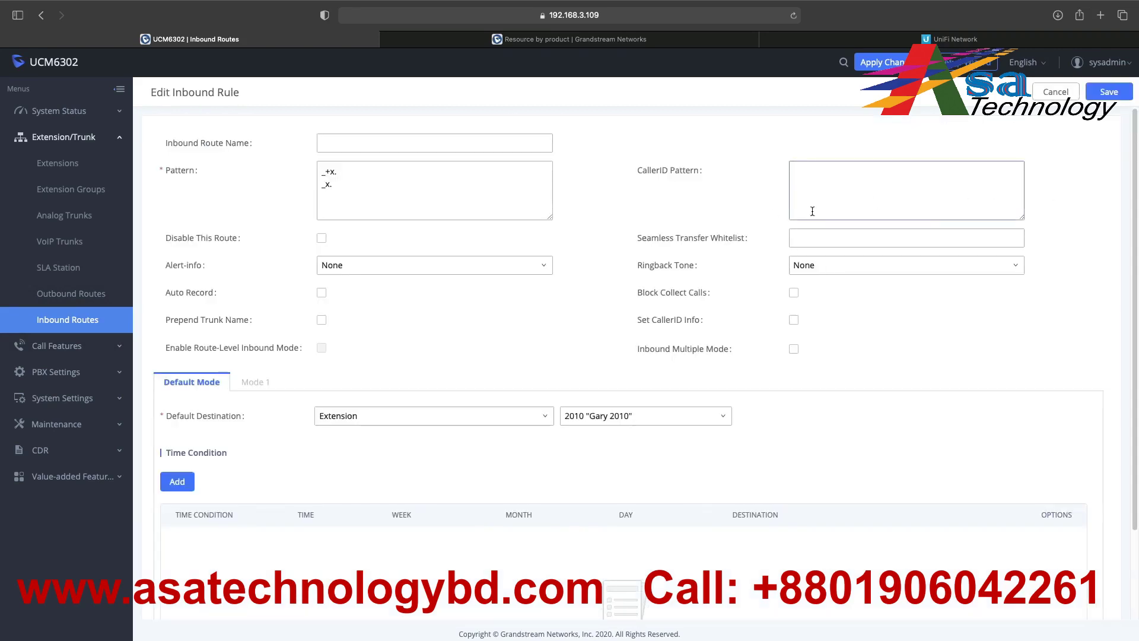
left_click(348, 192)
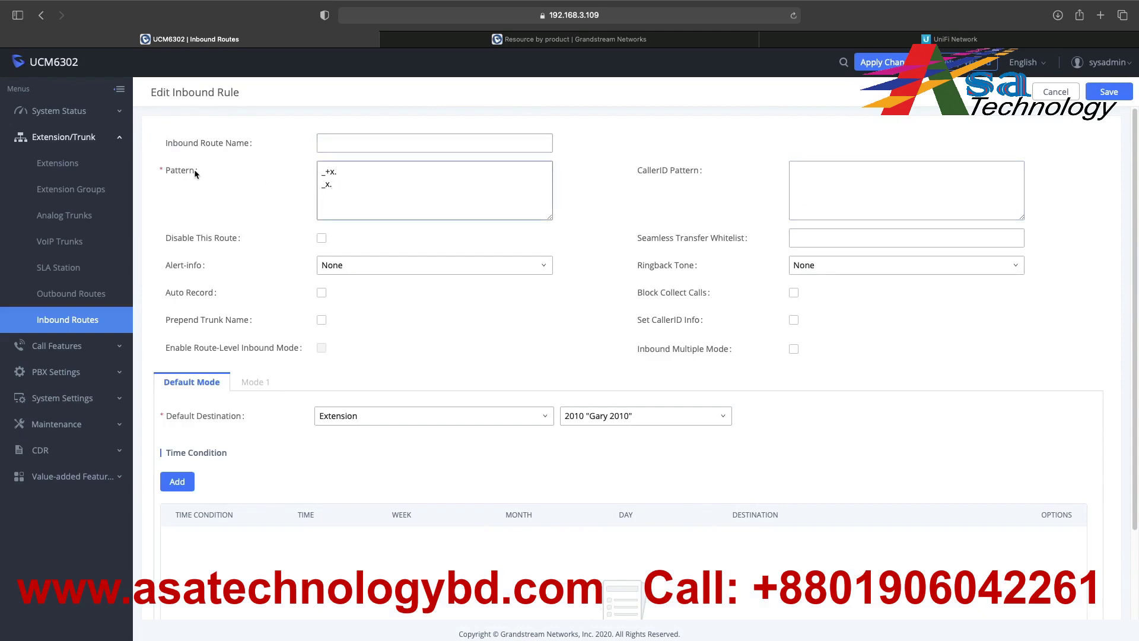
mouse_move(167, 172)
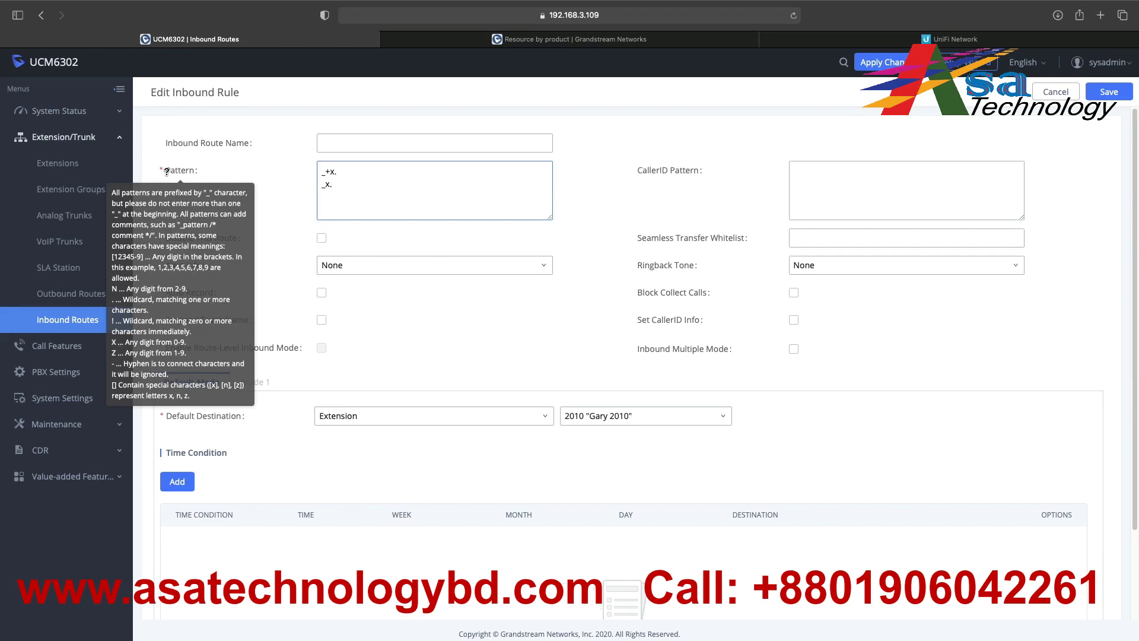
Leave the inbound route enabled, choose extension 2010 as its default destination, and save the route.
left_click(223, 149)
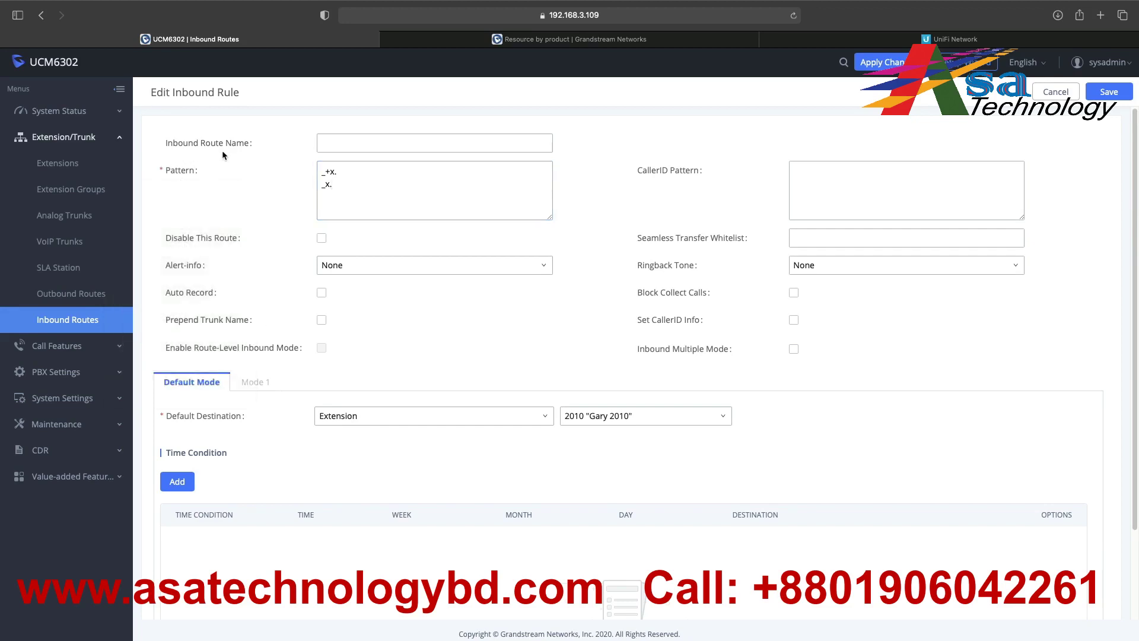
left_click(322, 238)
left_click(322, 237)
left_click(646, 422)
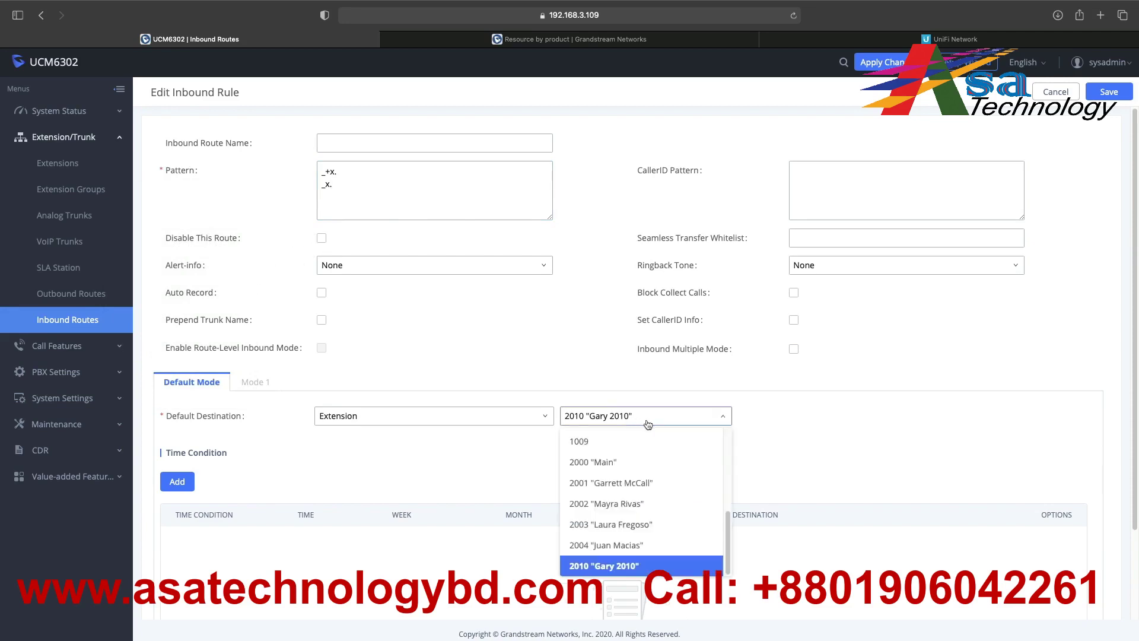
left_click(643, 567)
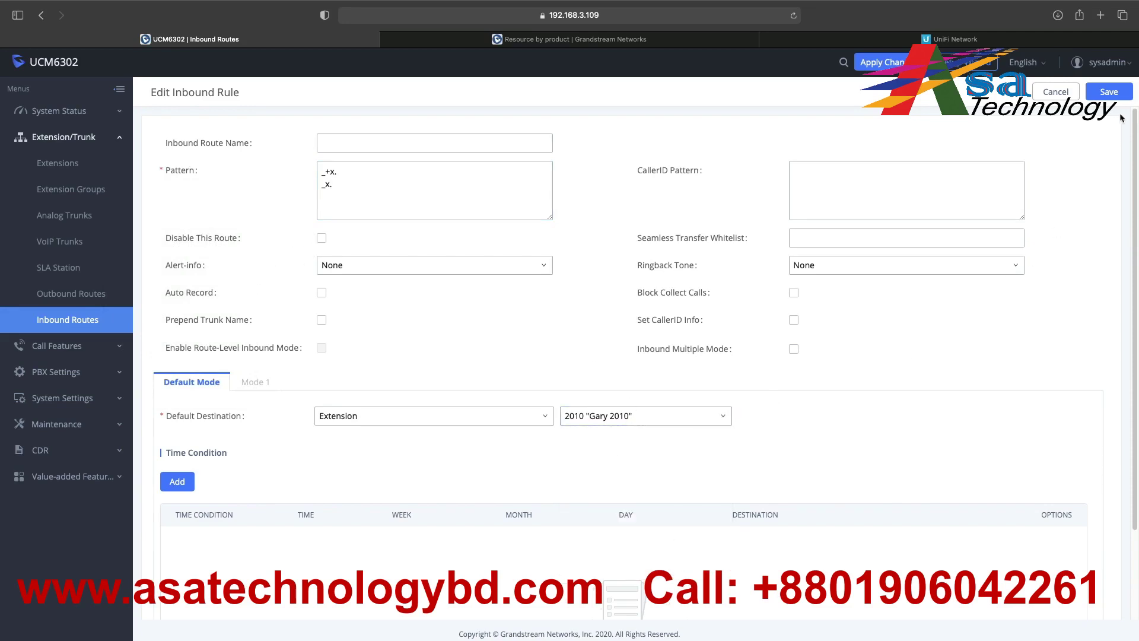
left_click(1108, 92)
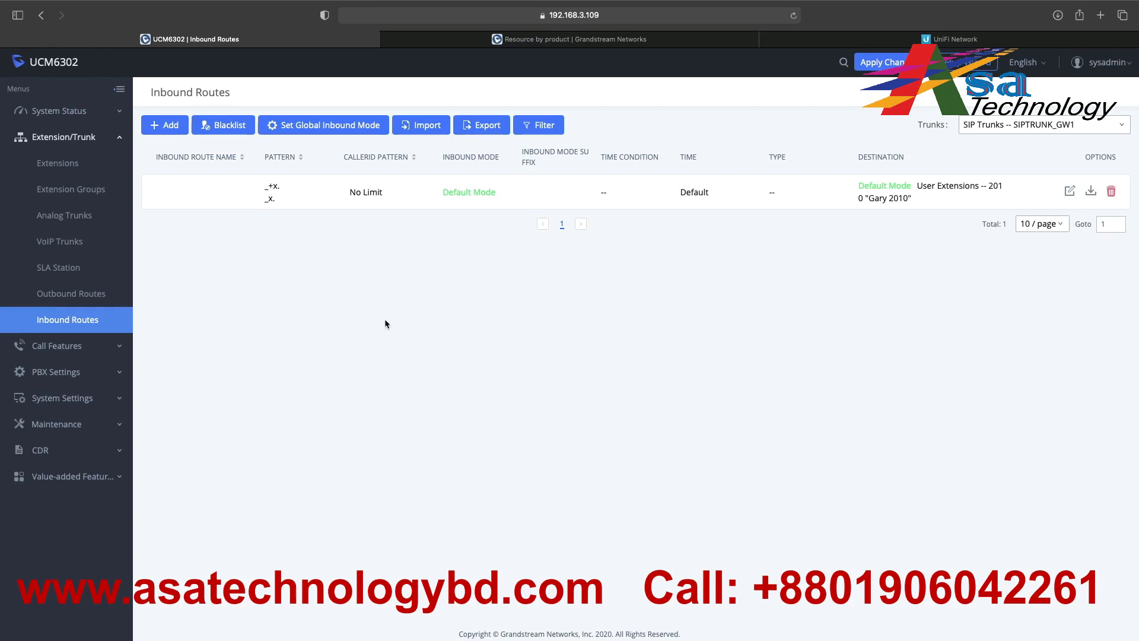
Open the call detail records and expand the most recent call to extension 2010.
left_click(83, 456)
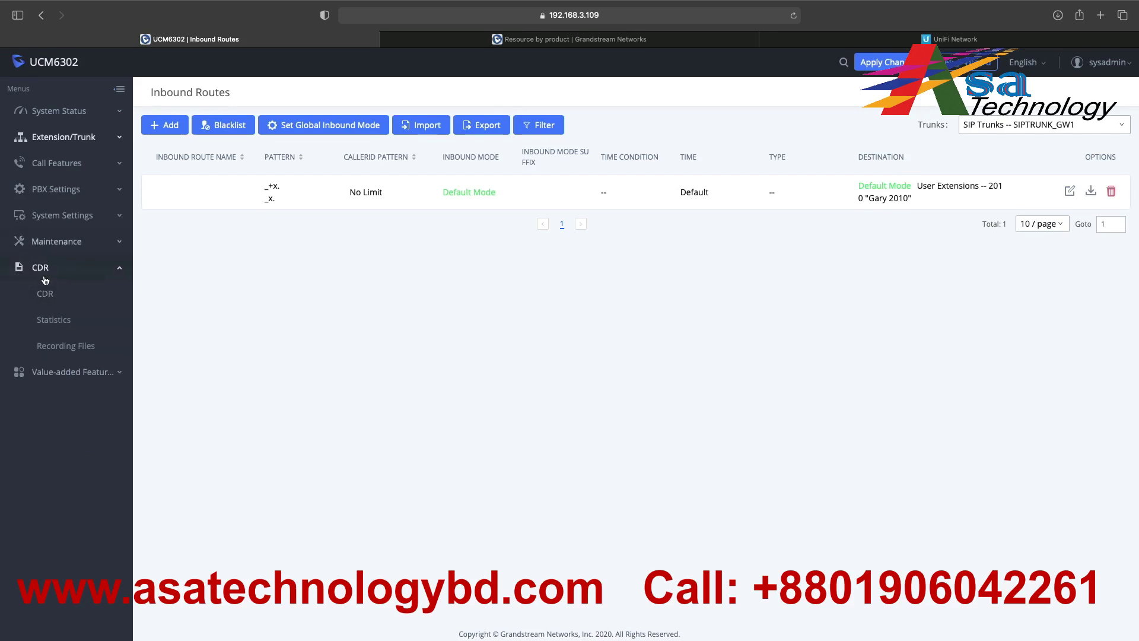
left_click(46, 295)
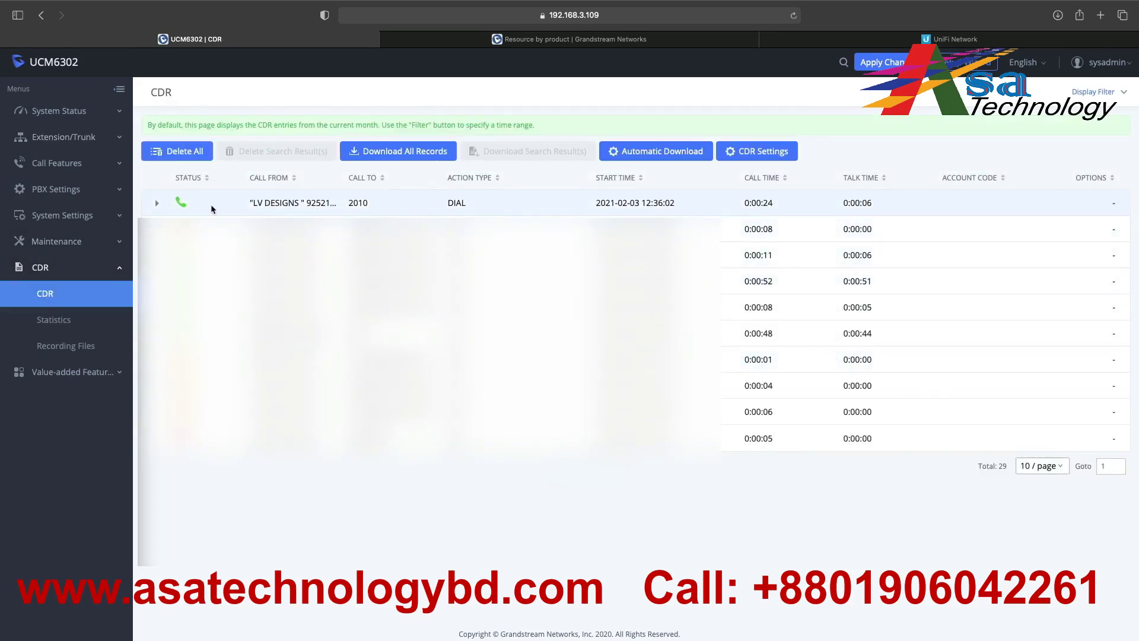
left_click(156, 205)
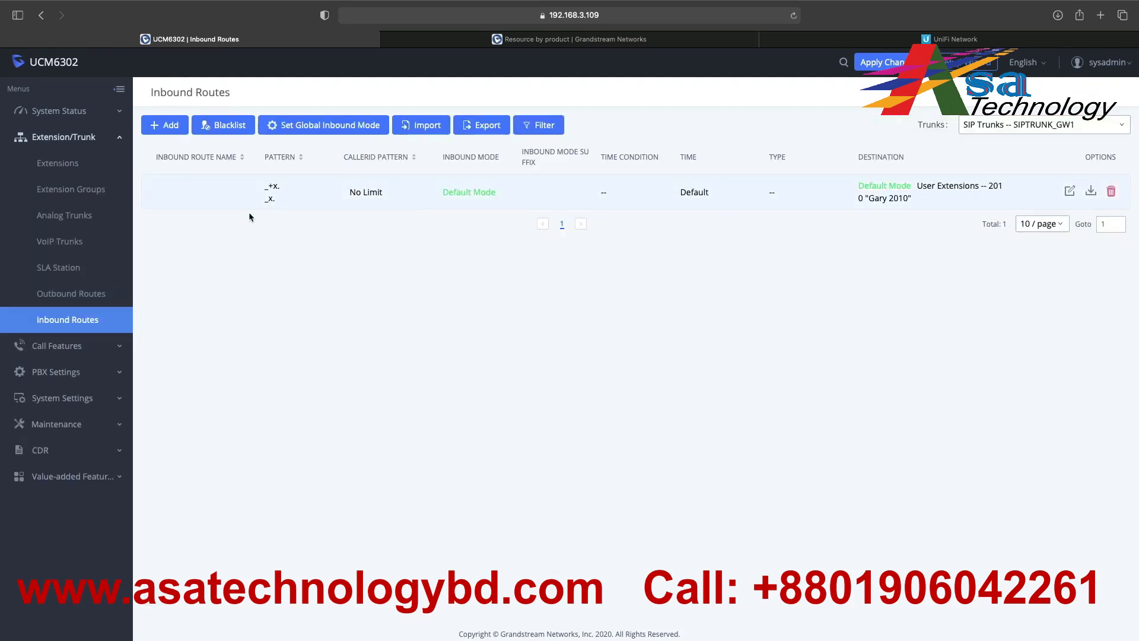
Start a new inbound rule for SIPTRUNK_GW1 and enter a full phone number as its pattern.
left_click(172, 127)
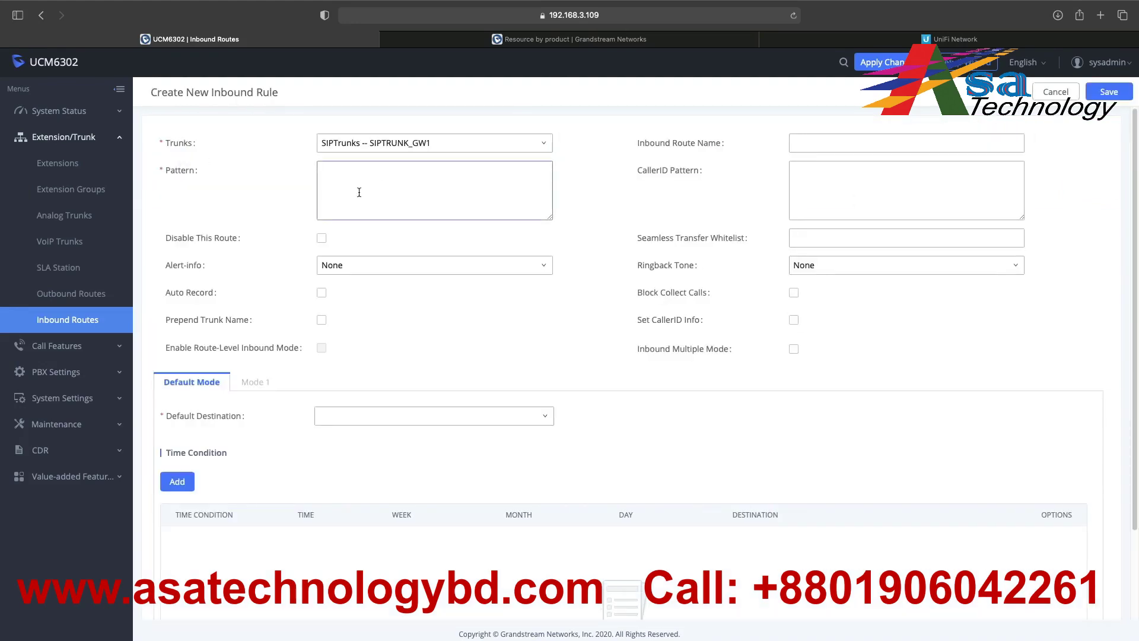
left_click(77, 321)
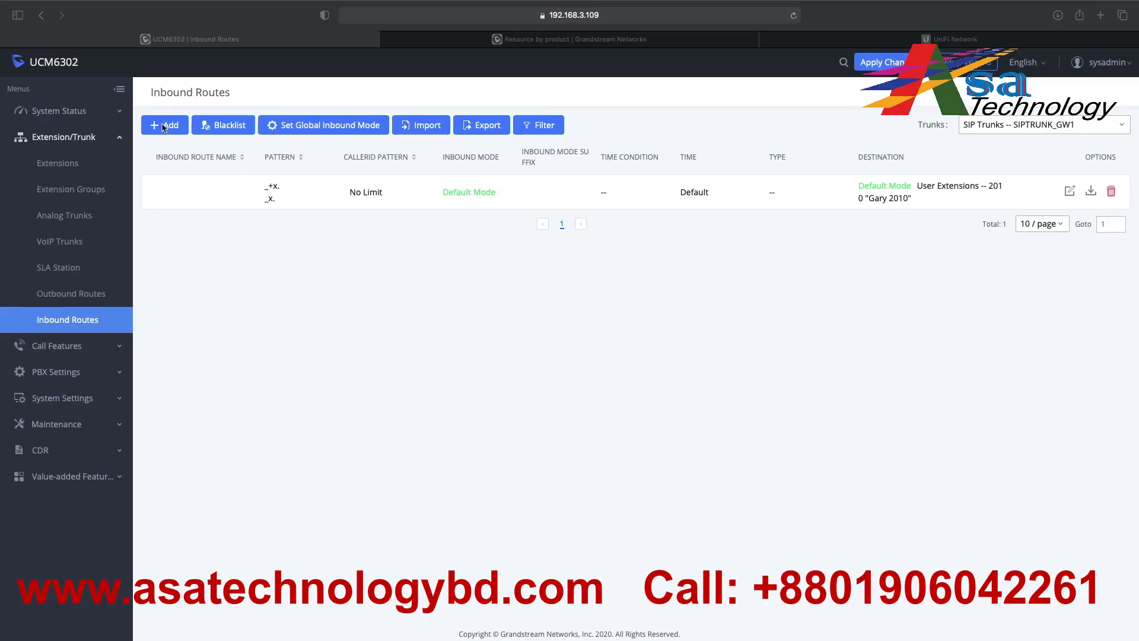
left_click(164, 126)
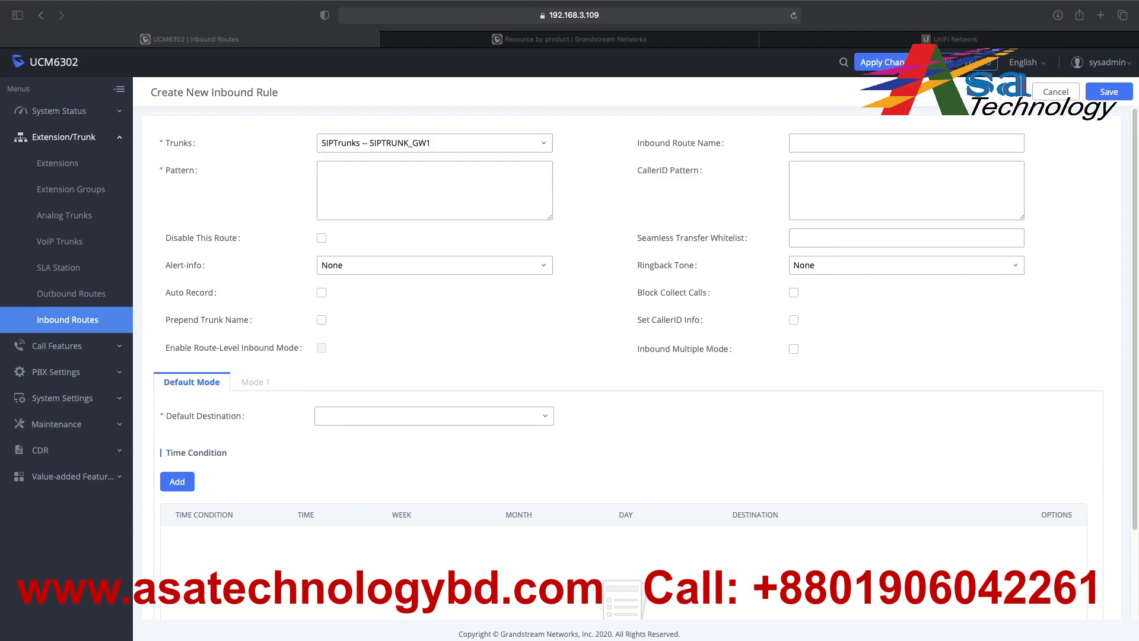
left_click(407, 178)
key("super+v")
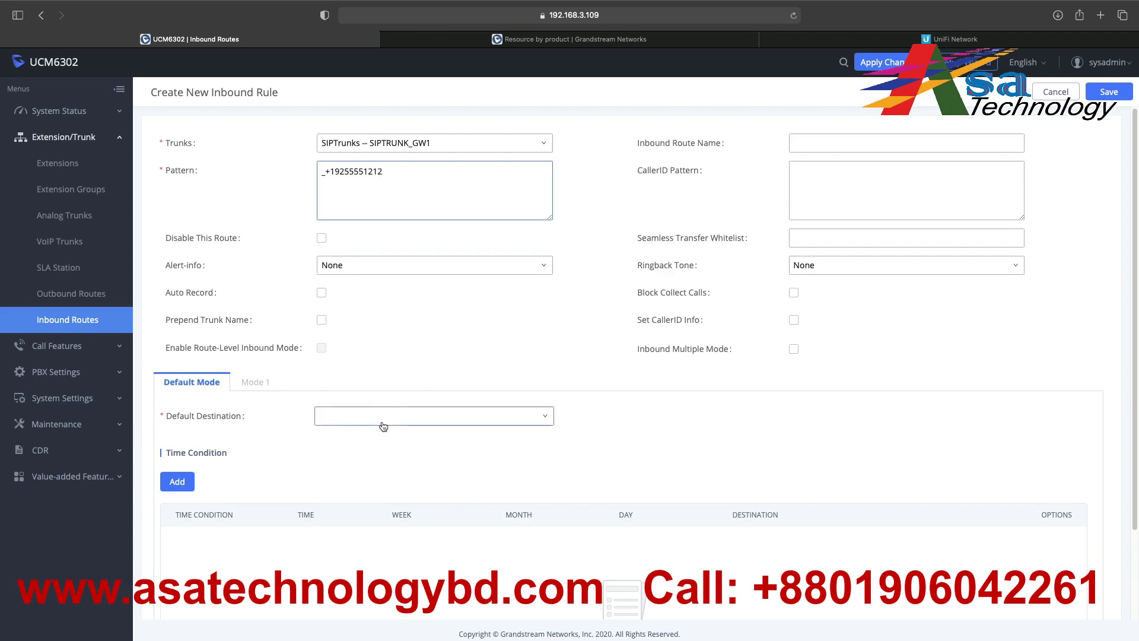
Set the new rule's default destination to extension 2010 and discard the rule without saving.
left_click(419, 418)
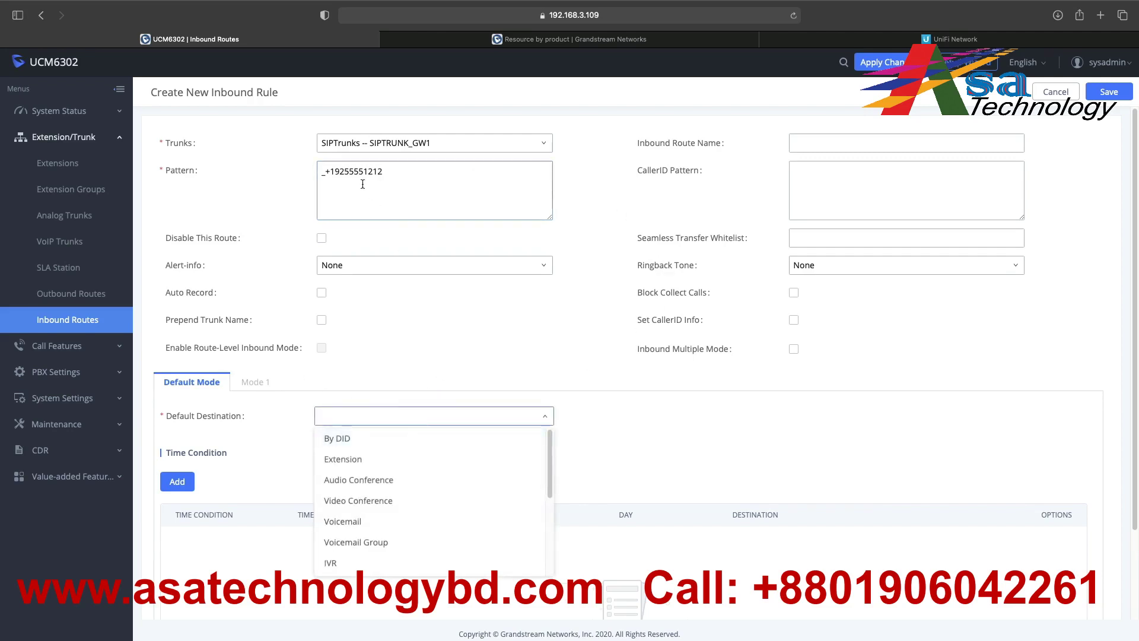
left_click(354, 463)
left_click(675, 421)
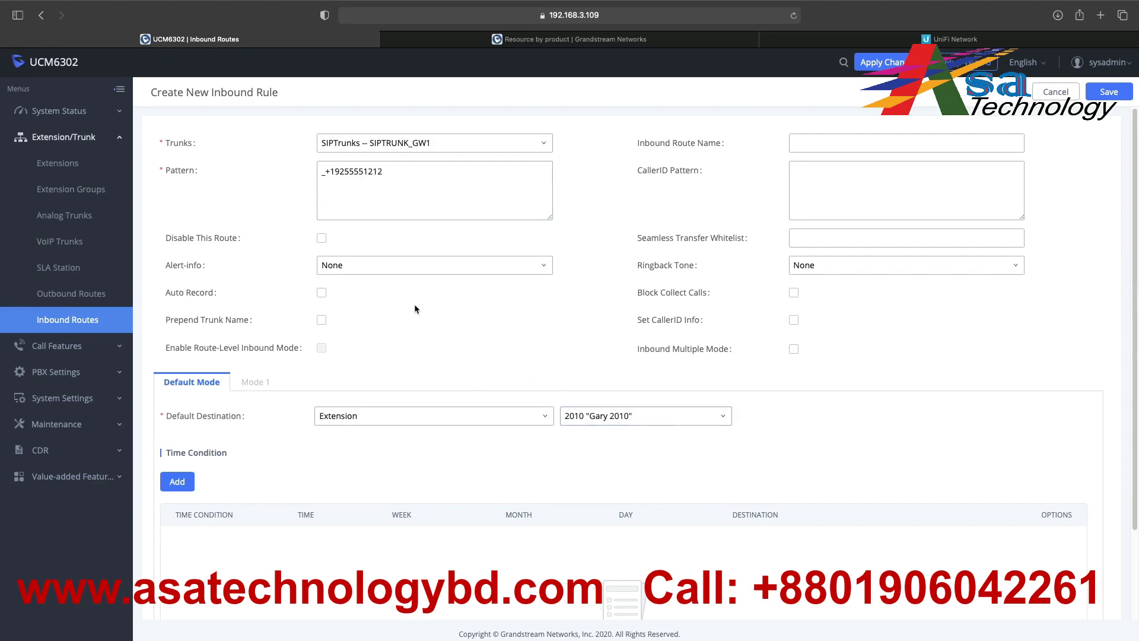
left_click(1070, 94)
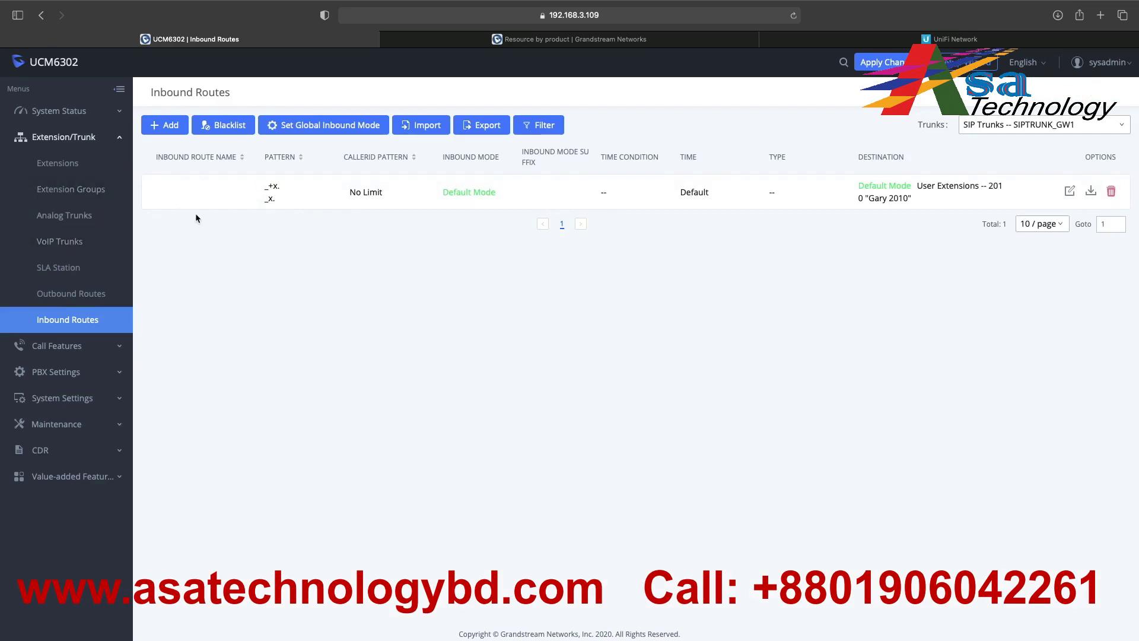
Open the Local outbound route for editing and look over its privilege level options, keeping Local.
left_click(90, 295)
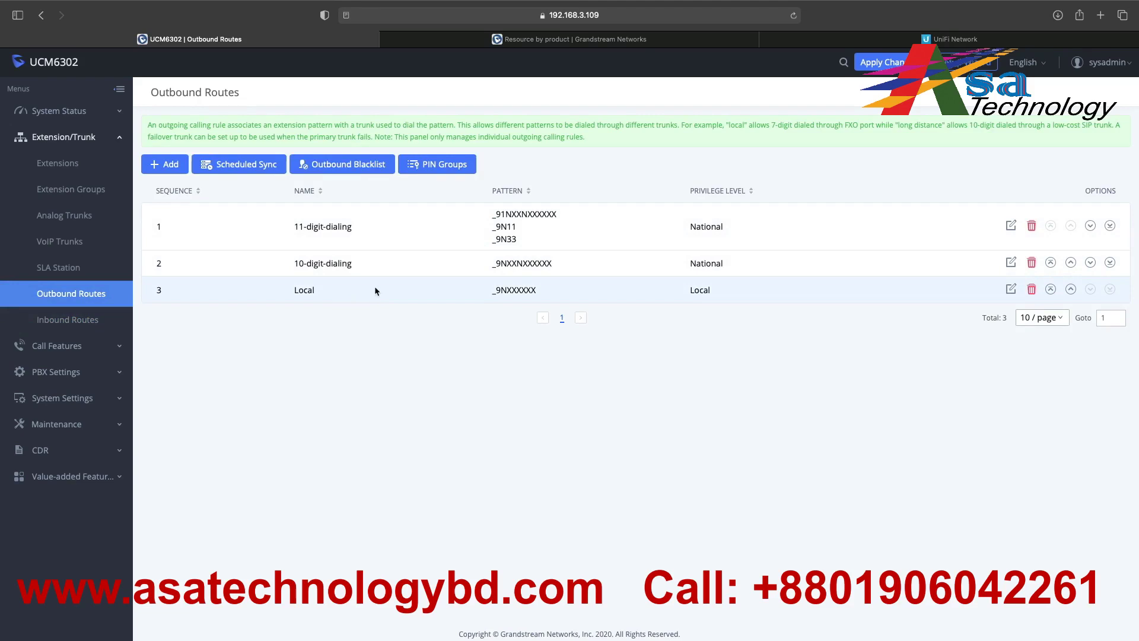
left_click(1011, 291)
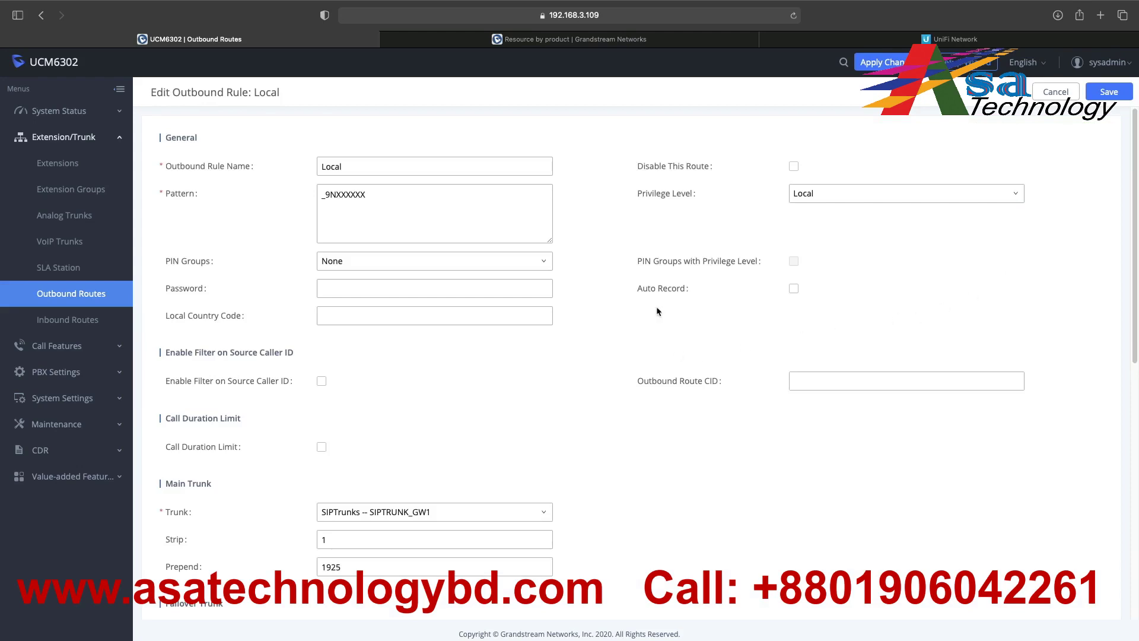
left_click(822, 196)
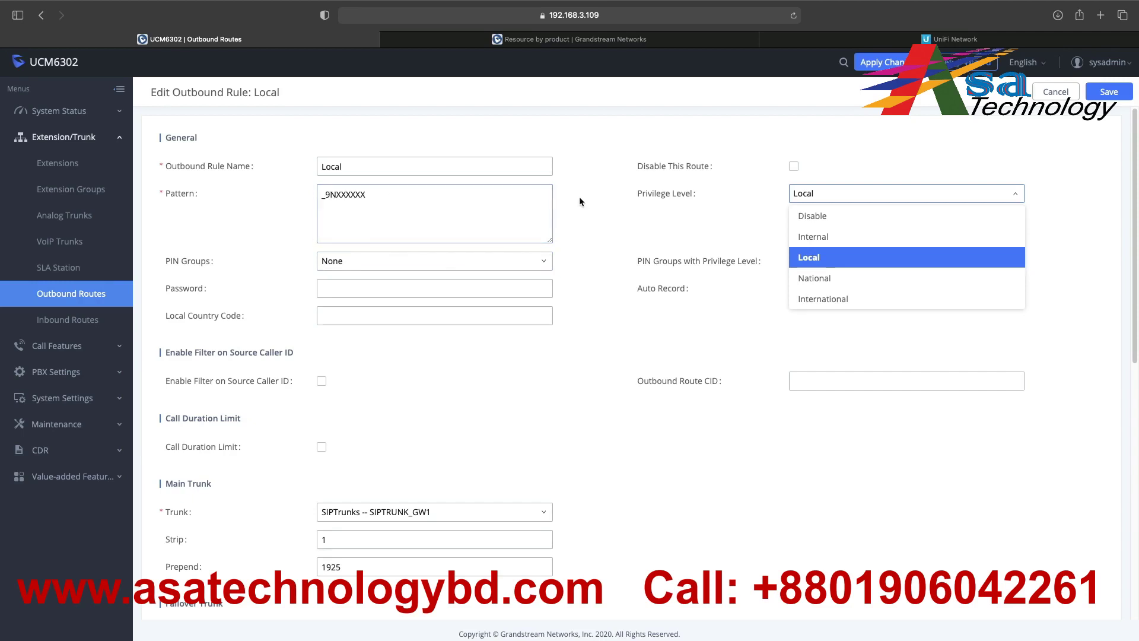
left_click(821, 259)
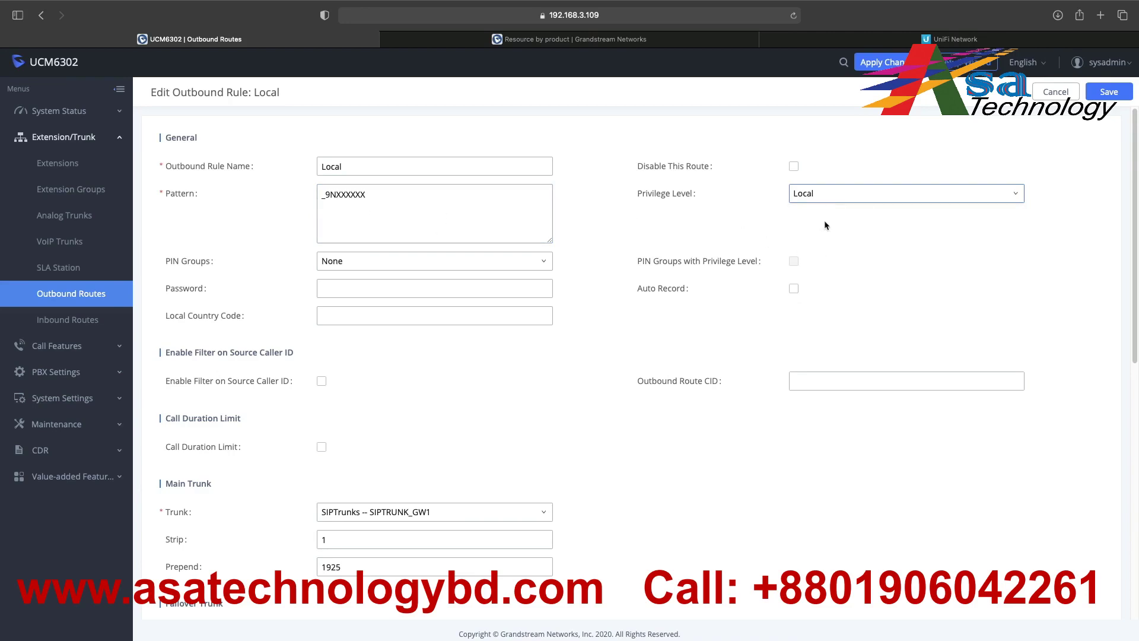
Review the Local route's main trunk strip and prepend settings, and close the editor without saving.
scroll(391, 389, "down", 3)
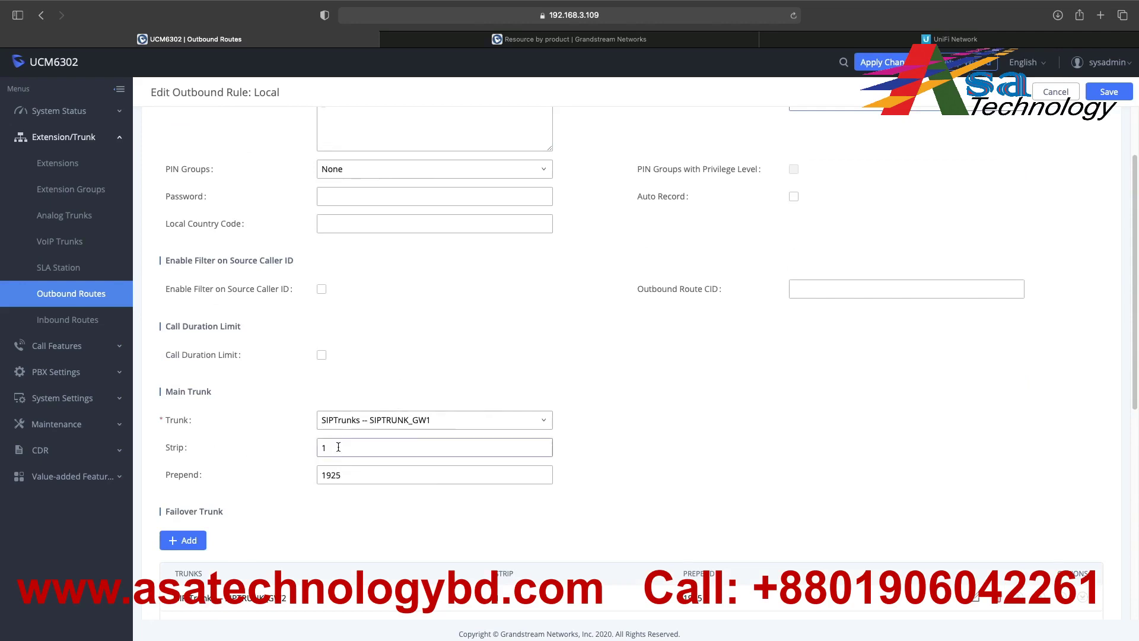
scroll(356, 445, "up", 1)
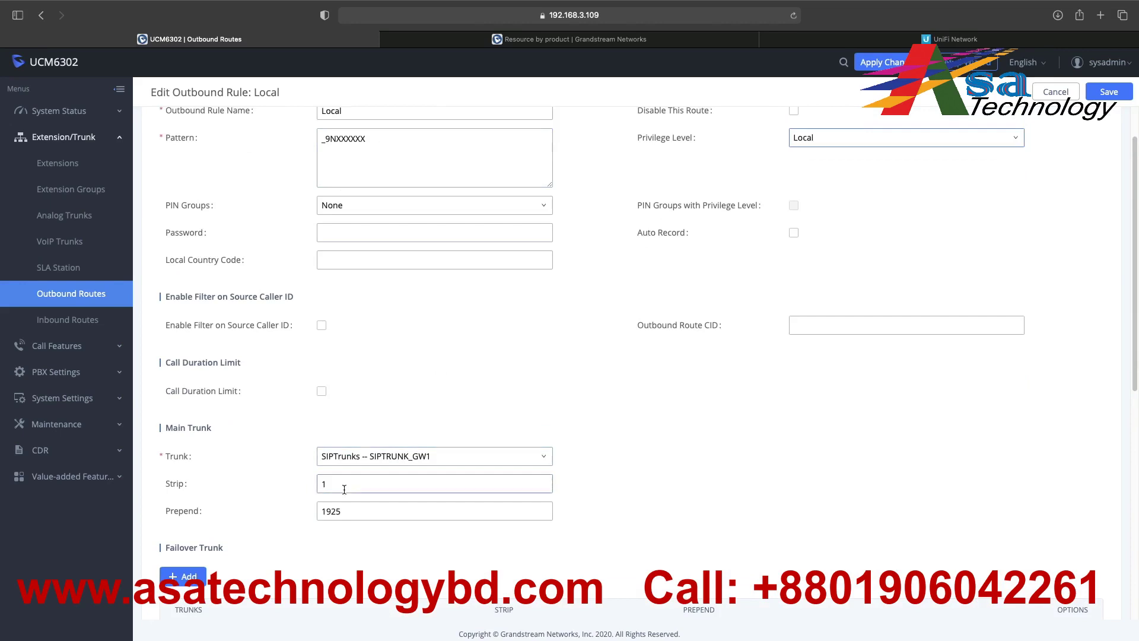
left_click(353, 512)
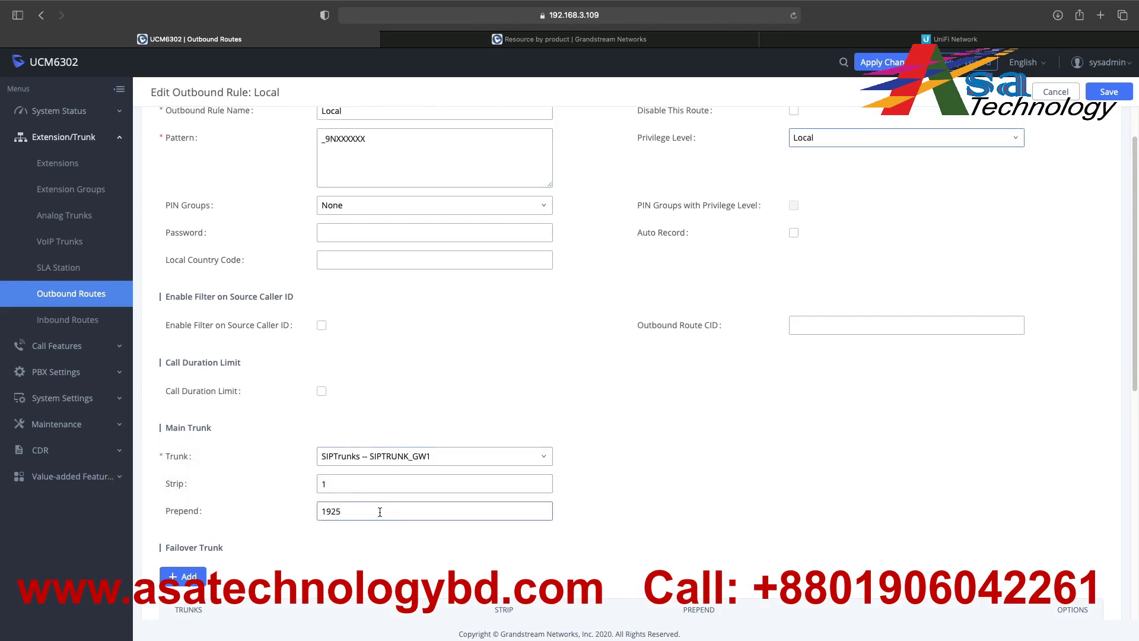
left_click(516, 543)
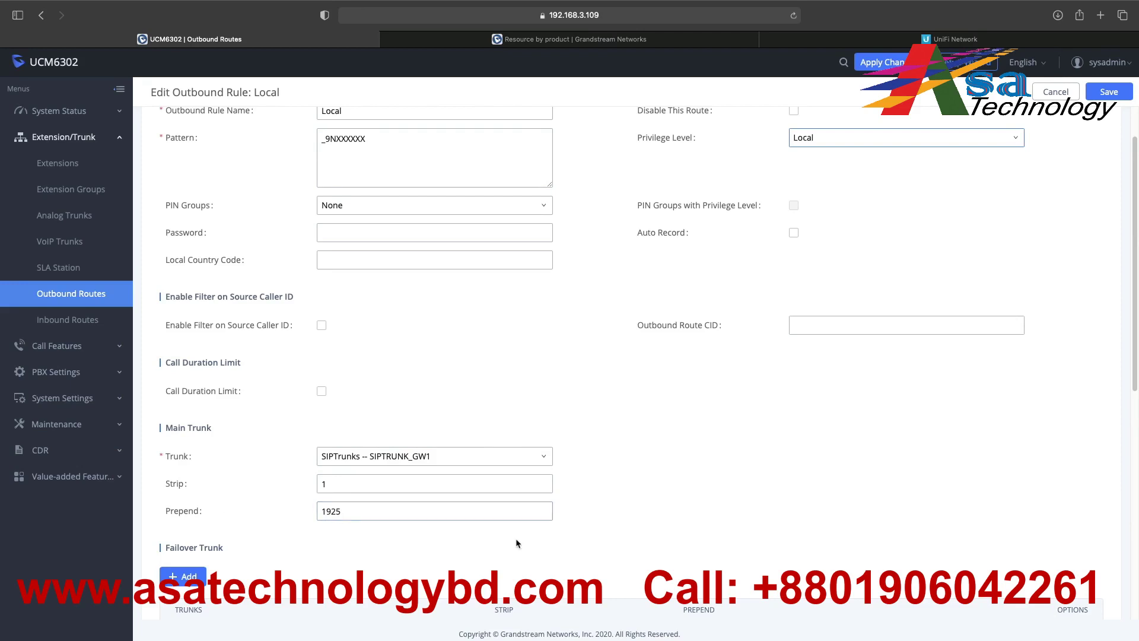
left_click(360, 514)
left_click(464, 535)
left_click(1056, 92)
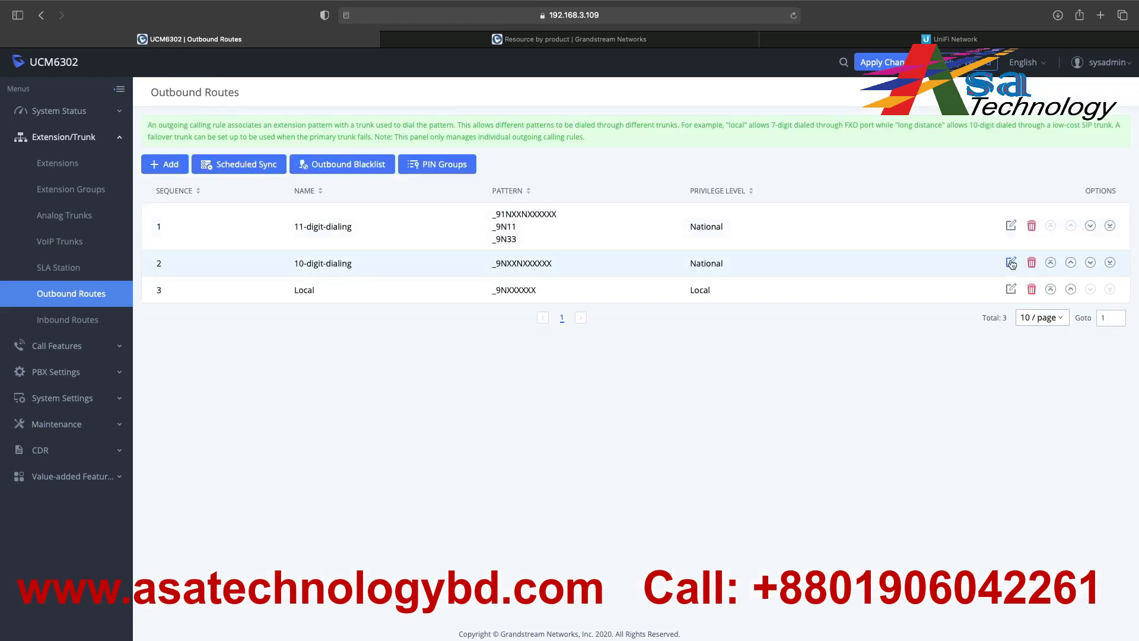
Review the 10-digit-dialing route's pattern, strip and prepend settings and the 11-digit-dialing route's settings, closing both without saving.
left_click(1010, 261)
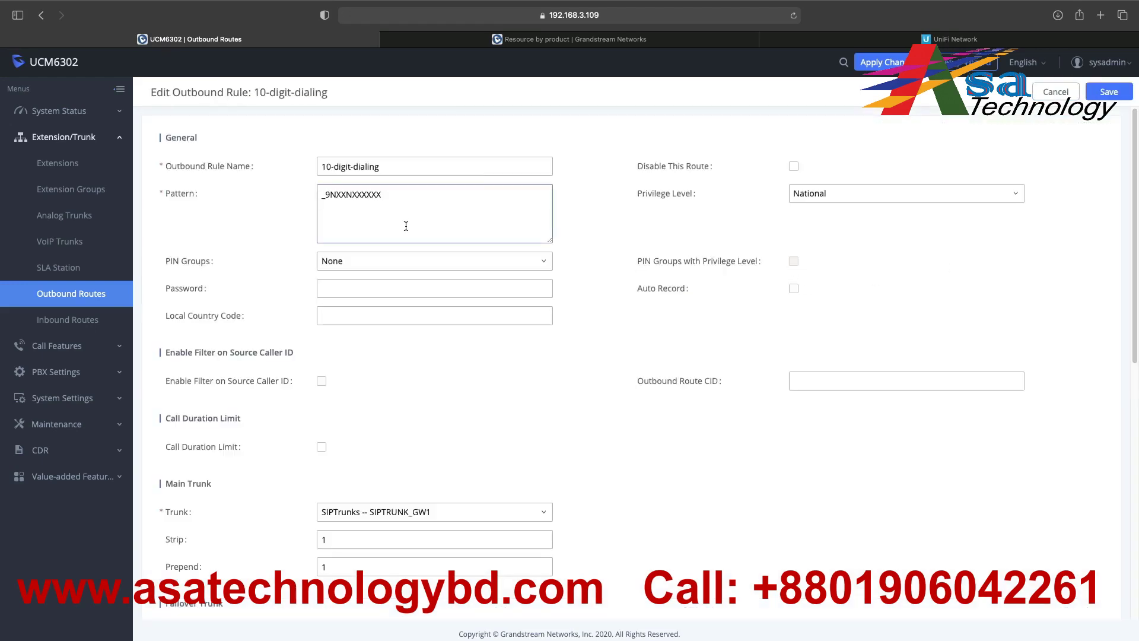
scroll(415, 368, "down", 5)
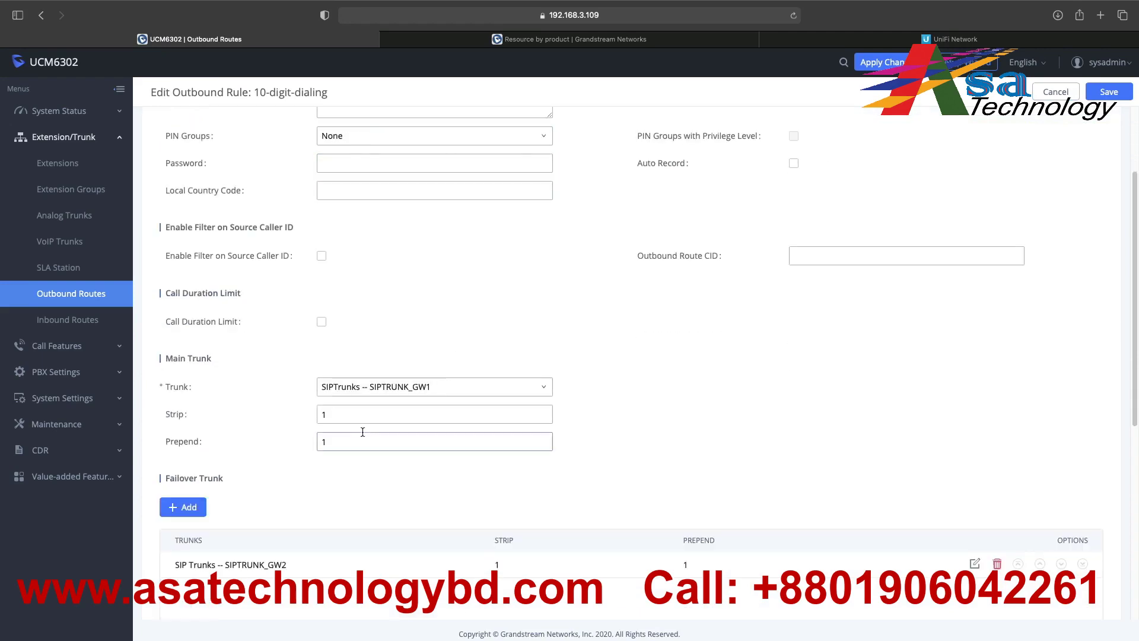
scroll(361, 433, "up", 4)
scroll(342, 256, "down", 3)
scroll(714, 328, "up", 5)
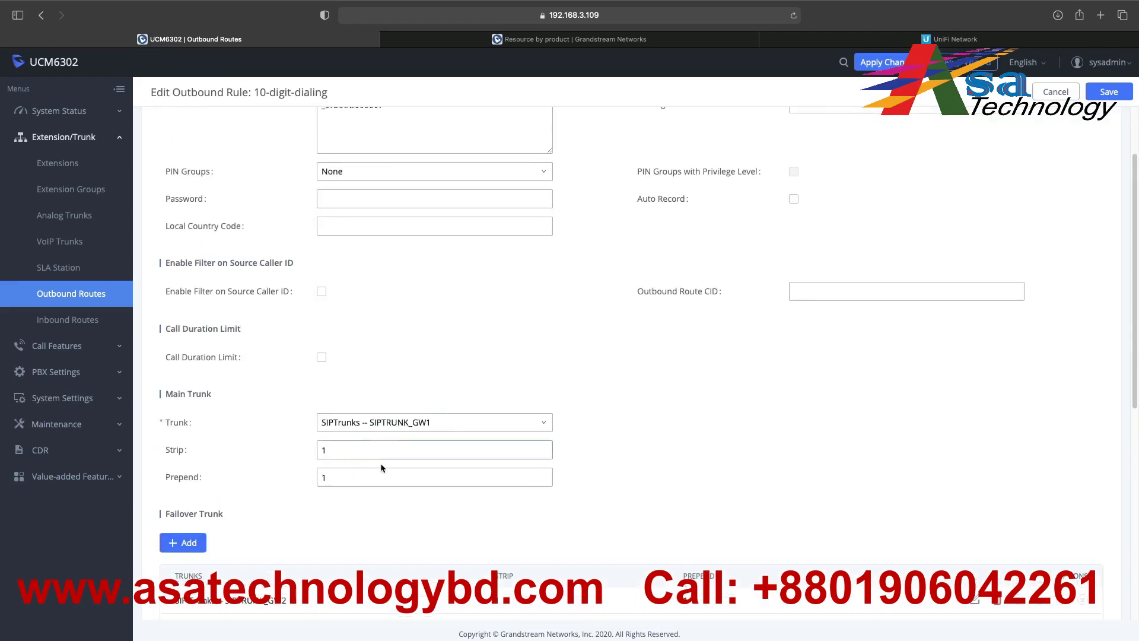
left_click(1056, 93)
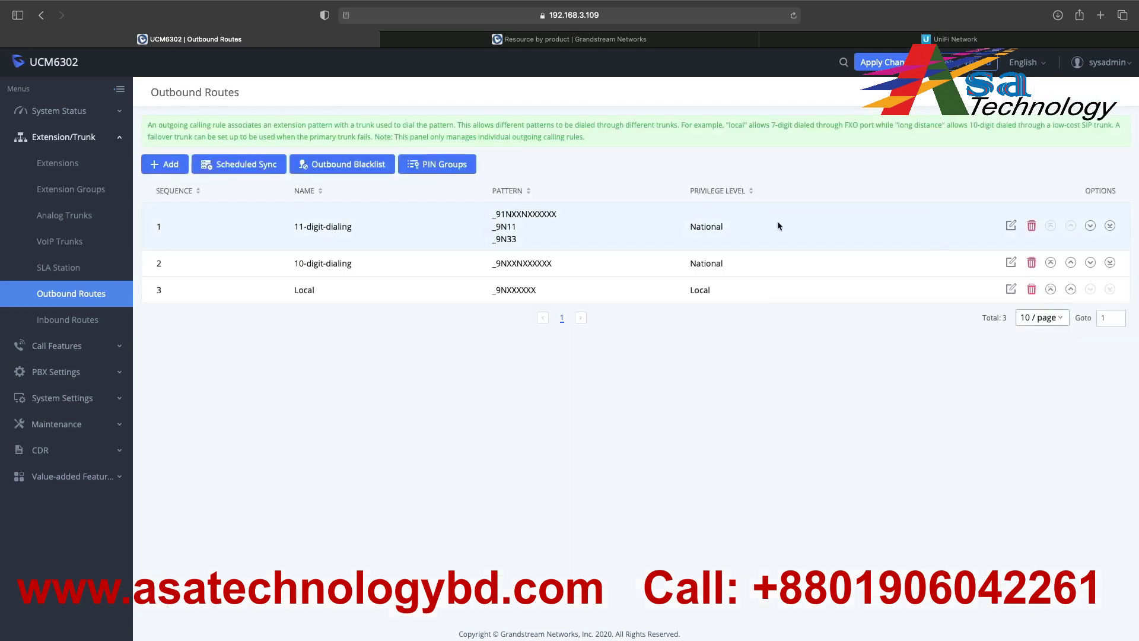
left_click(1010, 227)
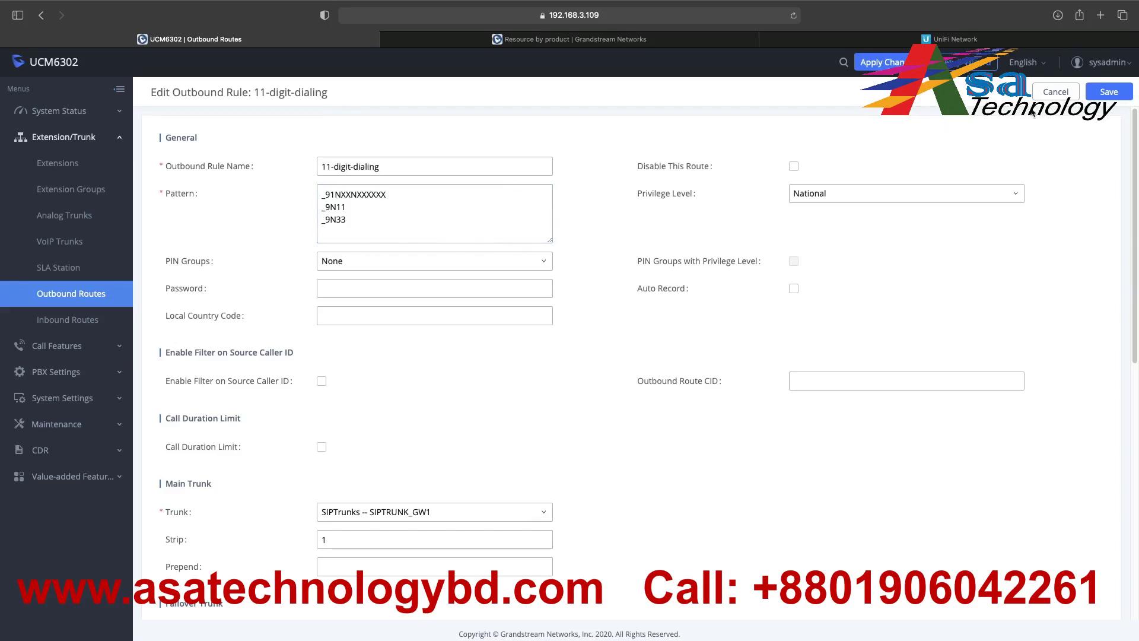
left_click(1056, 92)
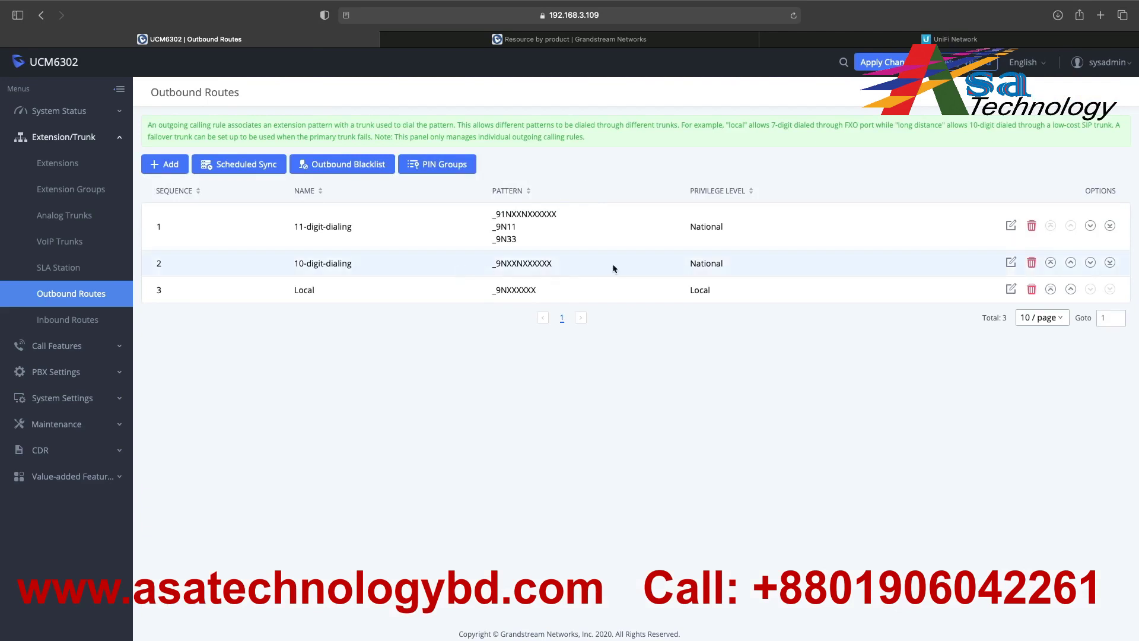
Reopen the Local outbound route, examine its main trunk selection and failover trunk, and close it without saving.
left_click(1011, 290)
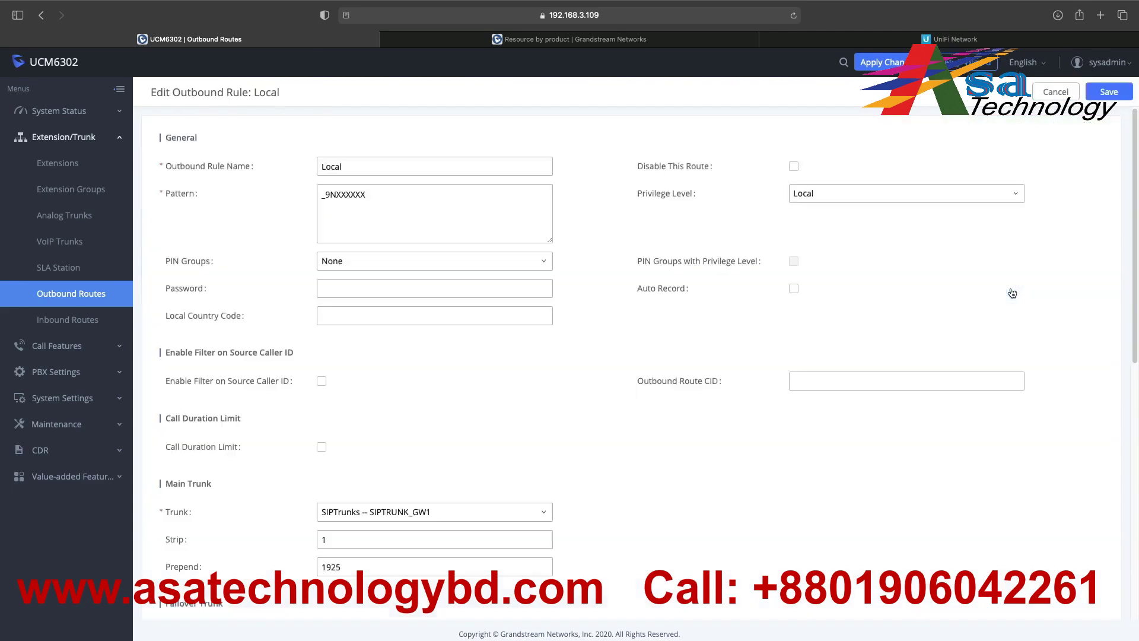
scroll(351, 471, "down", 1)
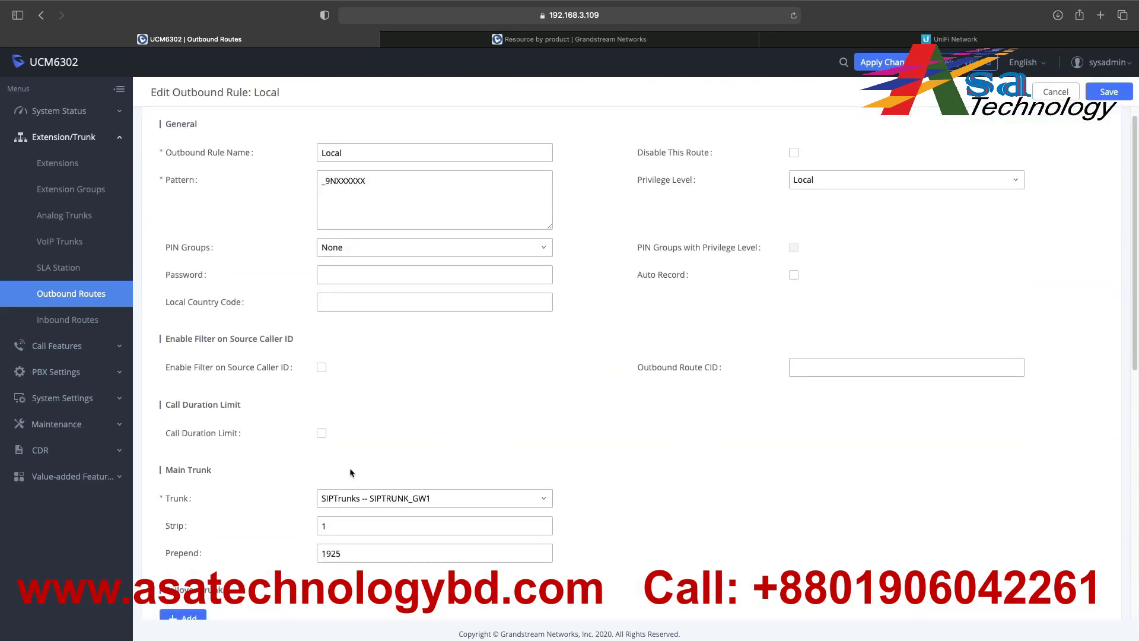
left_click(442, 500)
left_click(475, 457)
scroll(525, 458, "down", 3)
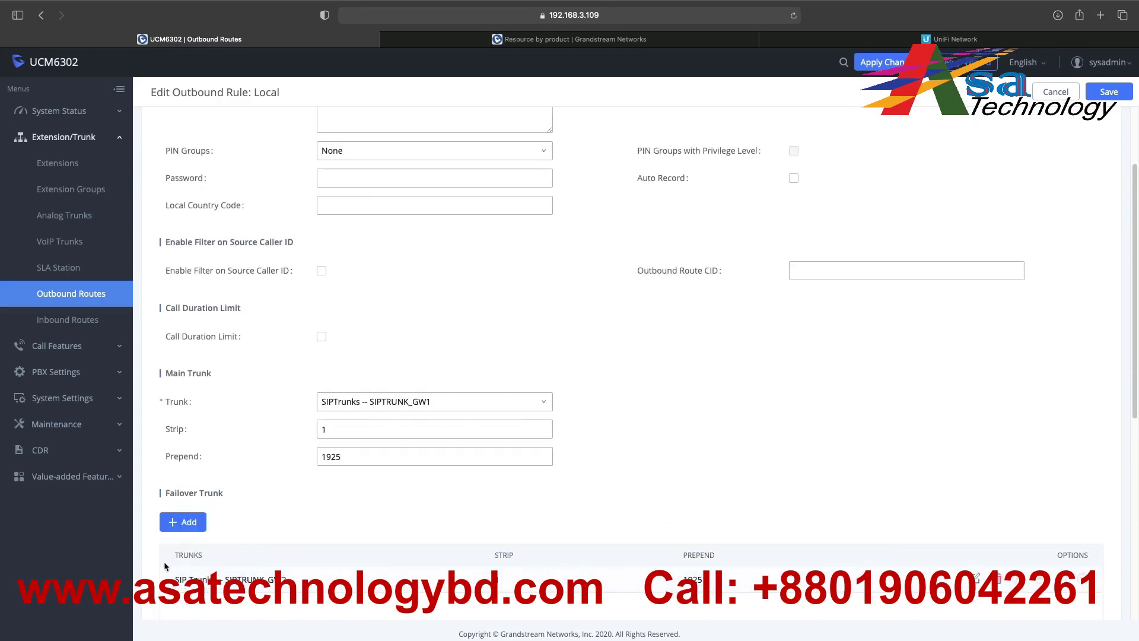
scroll(599, 485, "up", 3)
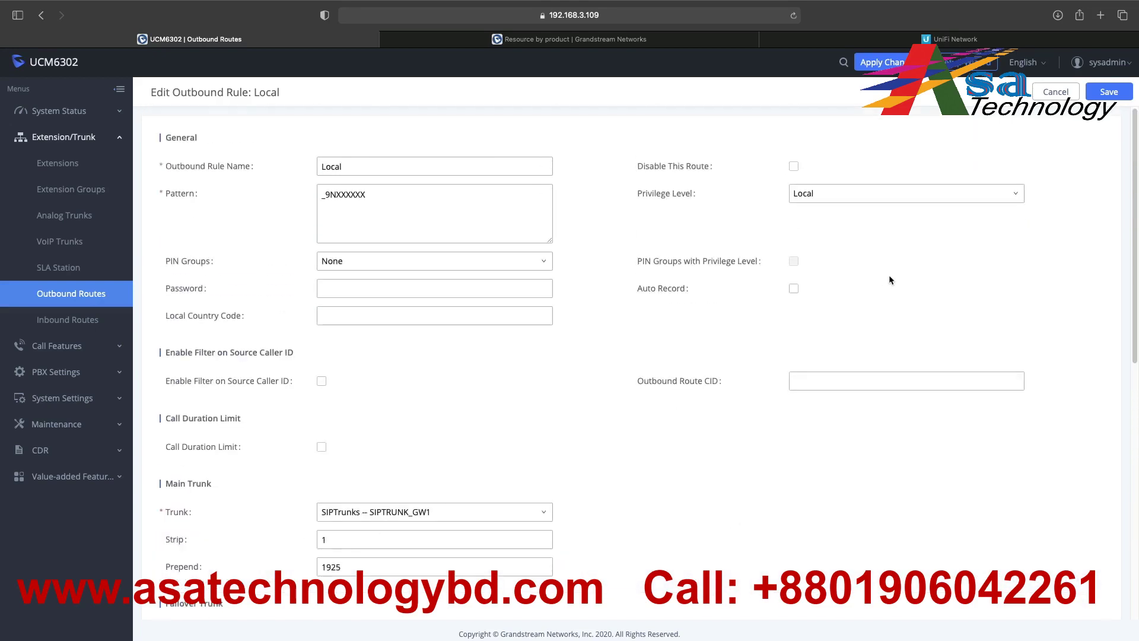
left_click(1056, 92)
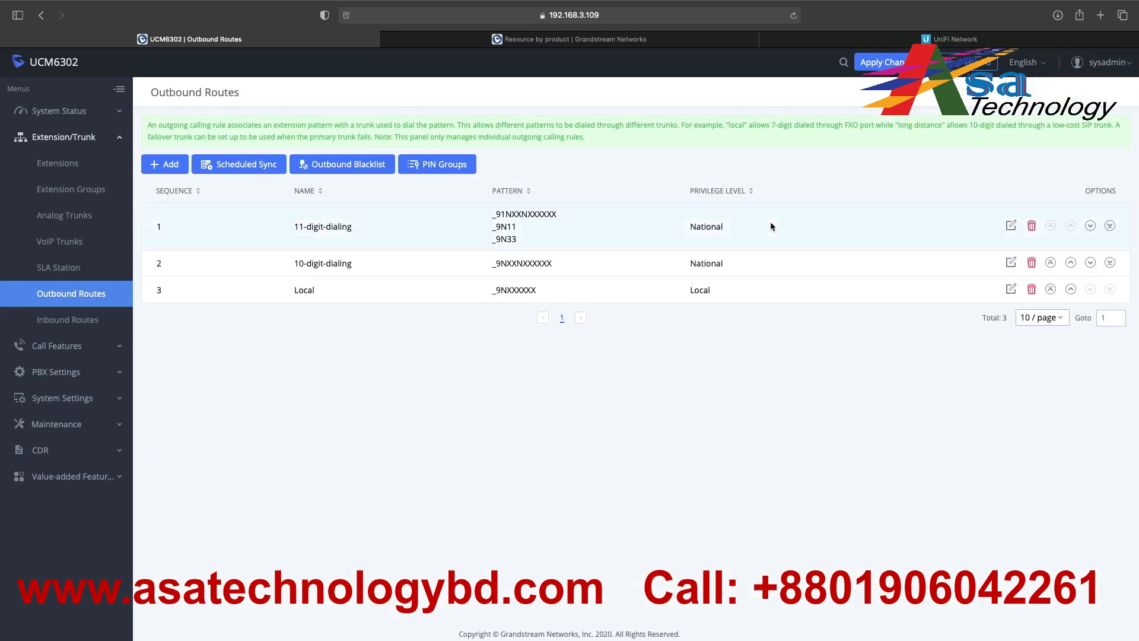